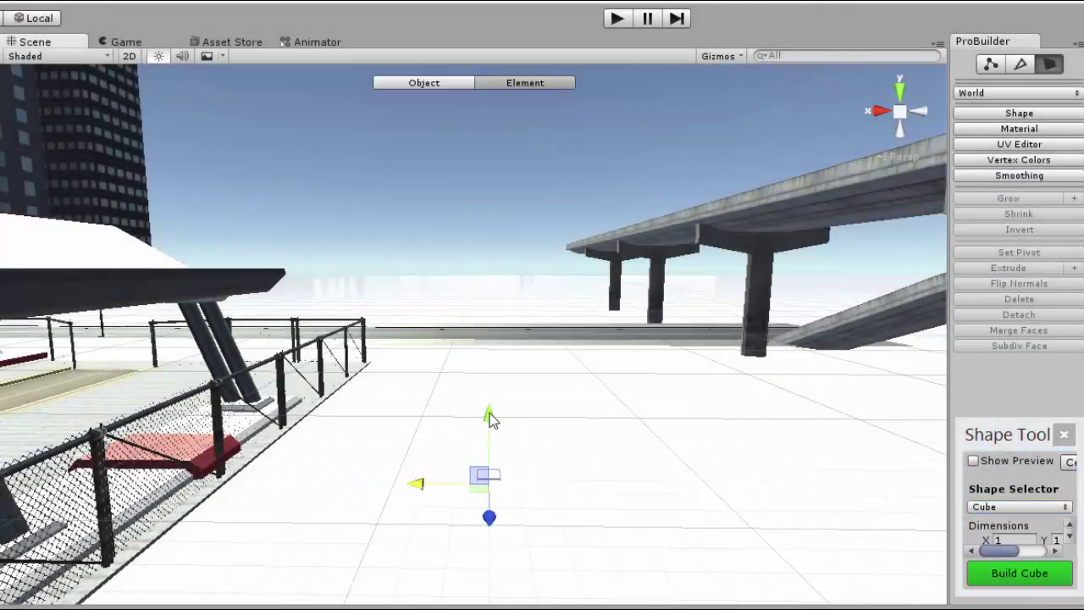
Build a ProBuilder cube, flatten it into a slab and select its top face for stretching.
key("ctrl+shift+k")
left_click_drag(587, 394, 187, 138, "alt")
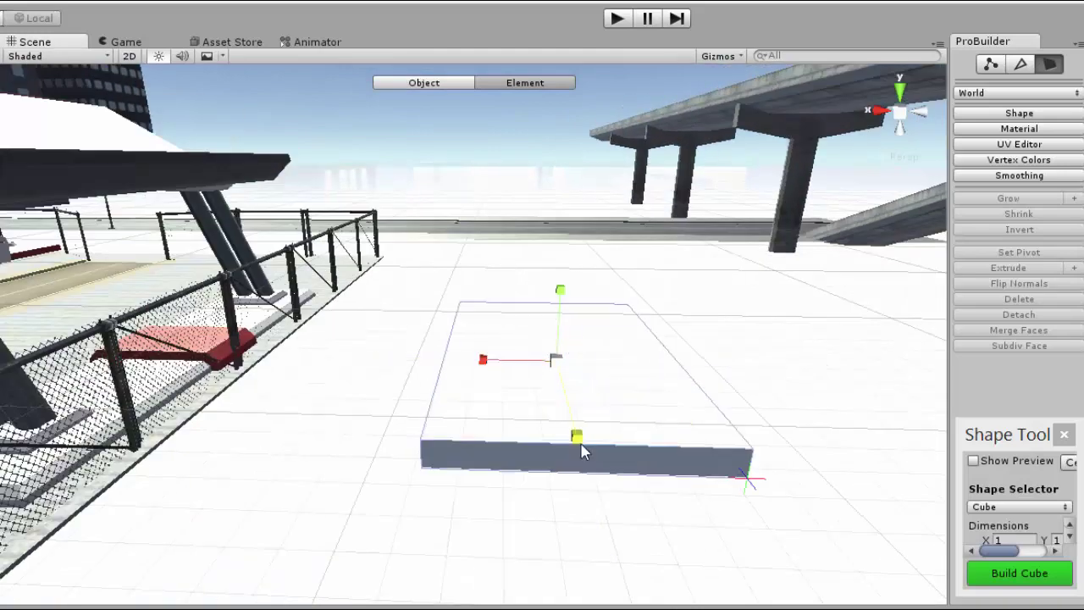
left_click(560, 378)
left_click_drag(560, 379, 470, 429, "alt")
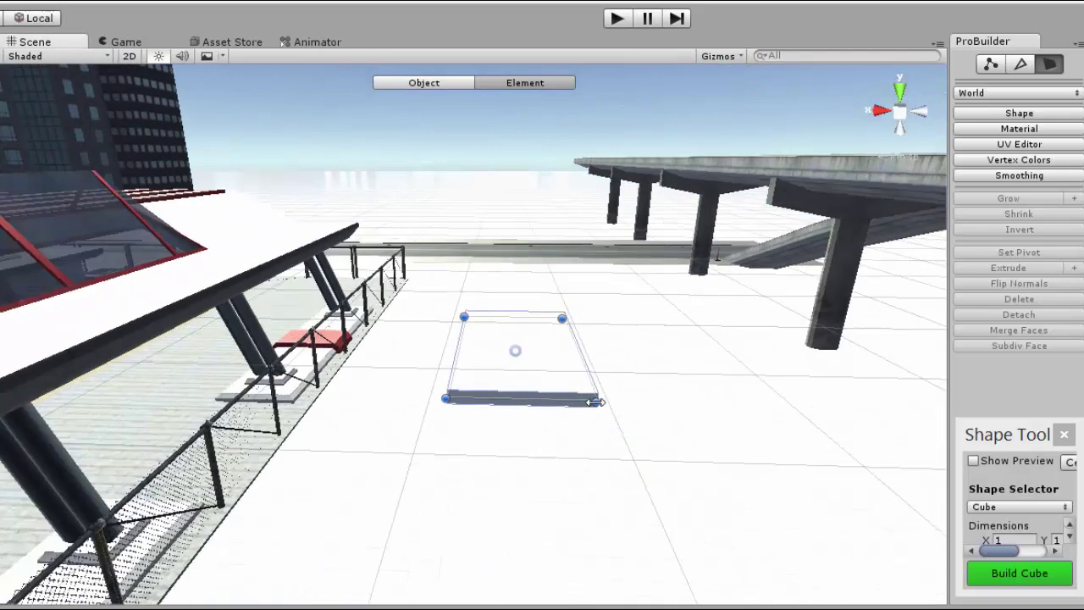
left_click_drag(361, 449, 546, 421, "alt")
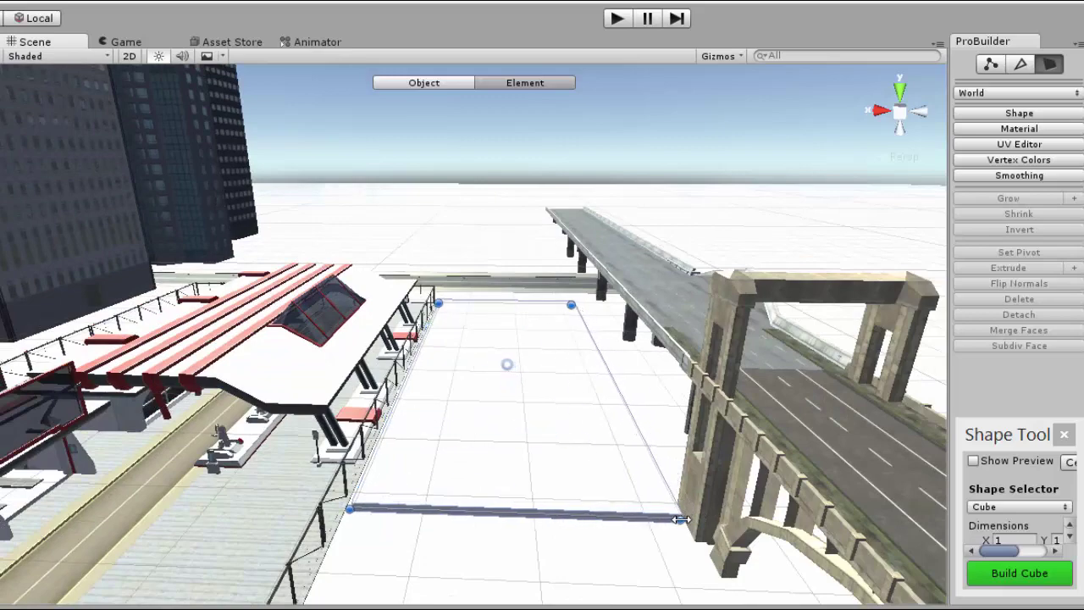
left_click(537, 361)
scroll(538, 361, "up", 5)
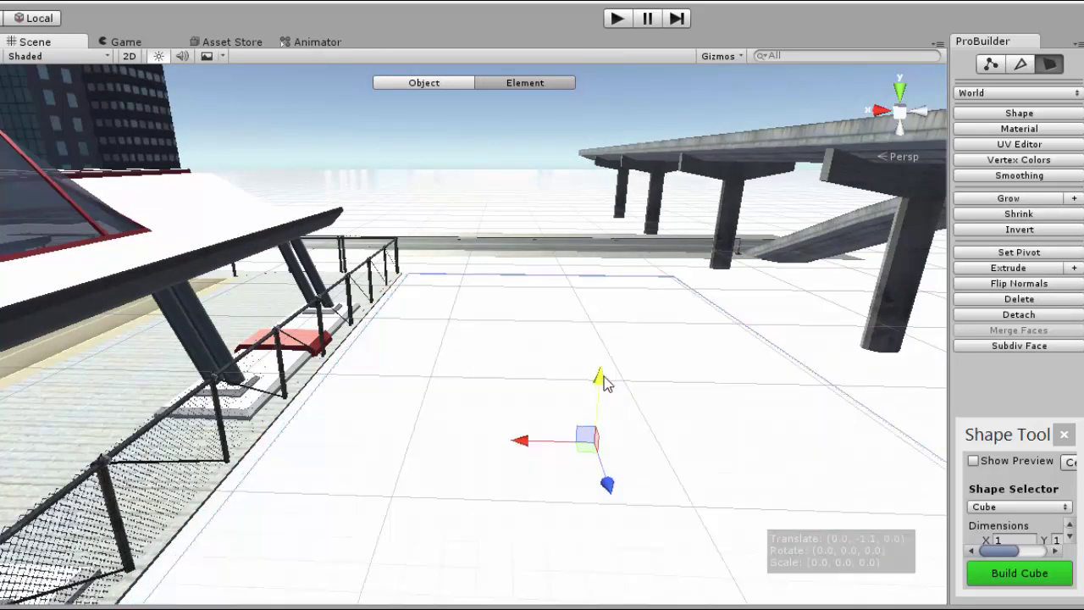
Extrude the floor's right edge strip upward into a low wall by the overpass.
mouse_move(423, 314)
middle_mouse_down()
mouse_move(455, 353)
mouse_move(447, 310)
middle_mouse_up()
left_click(1003, 269)
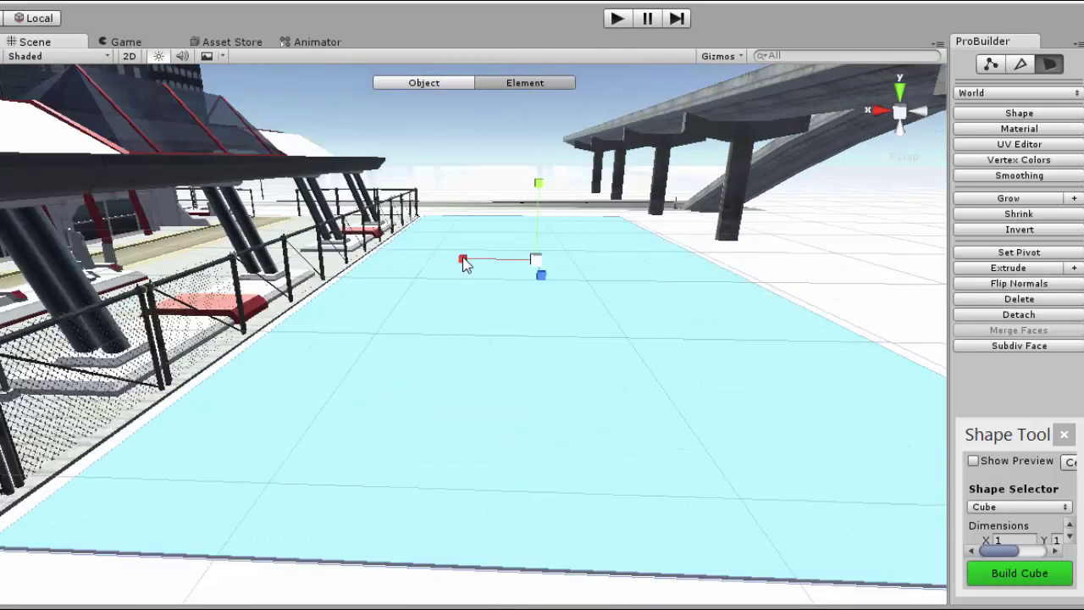
left_click(520, 271)
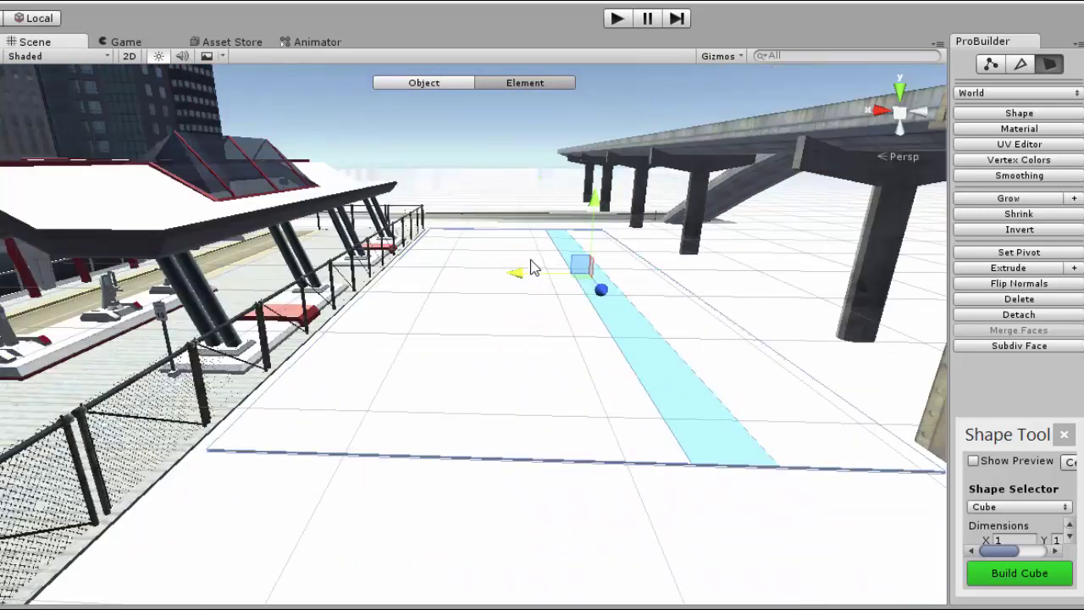
left_click_drag(520, 271, 583, 293, "alt")
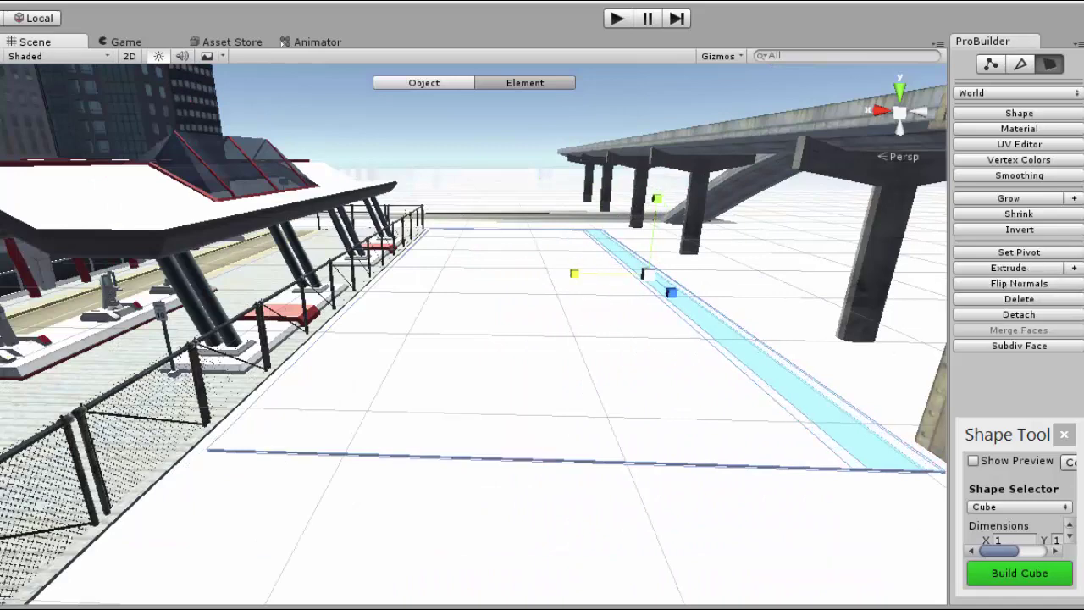
left_click_drag(662, 204, 668, 182, "shift")
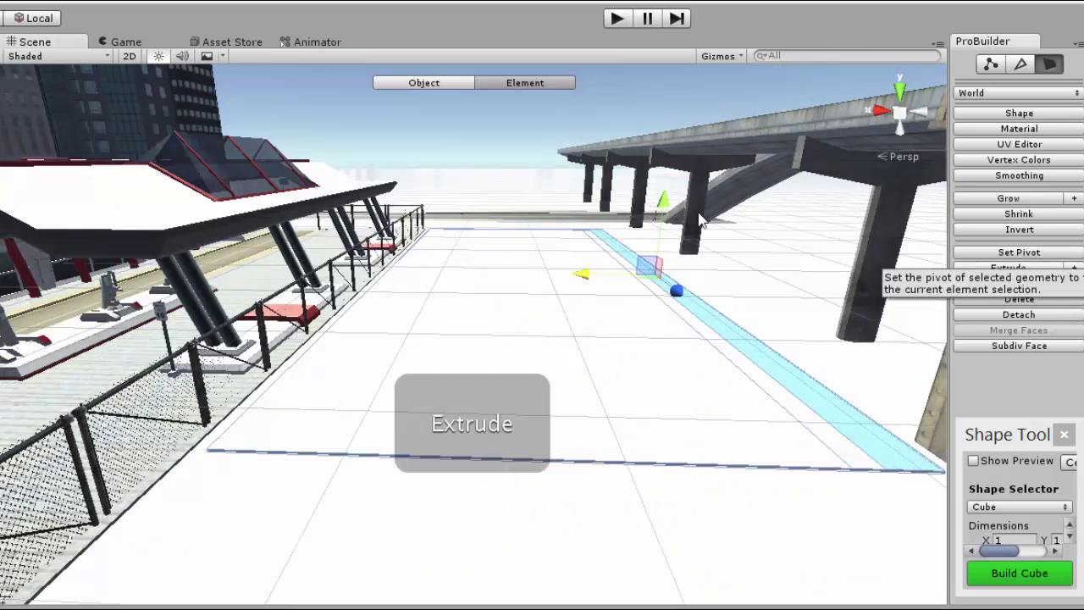
mouse_move(538, 244)
middle_mouse_down()
mouse_move(404, 336)
mouse_move(474, 307)
middle_mouse_up()
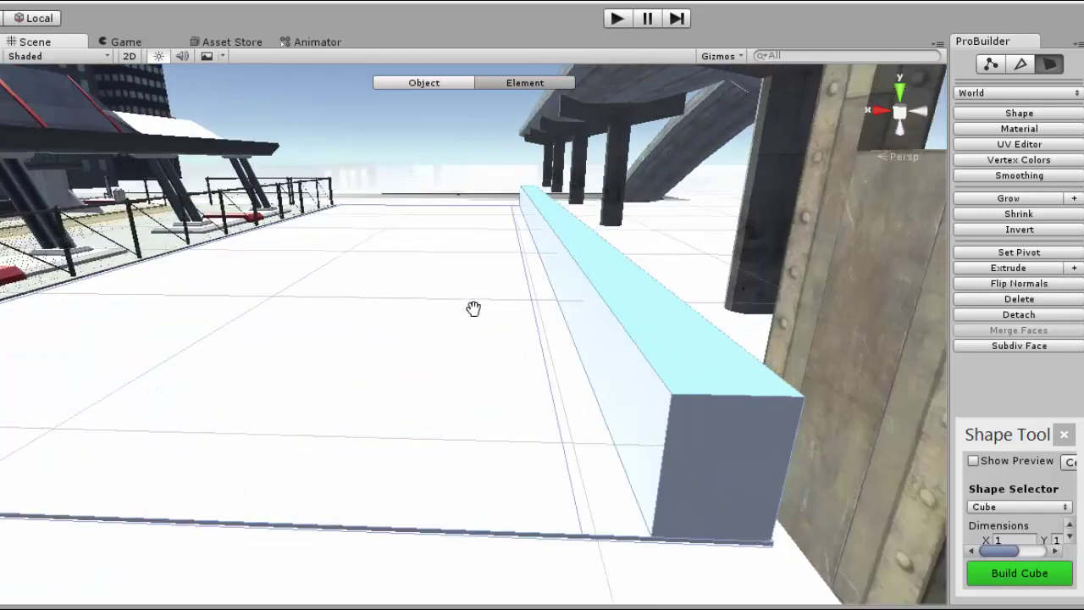
key("ctrl+z")
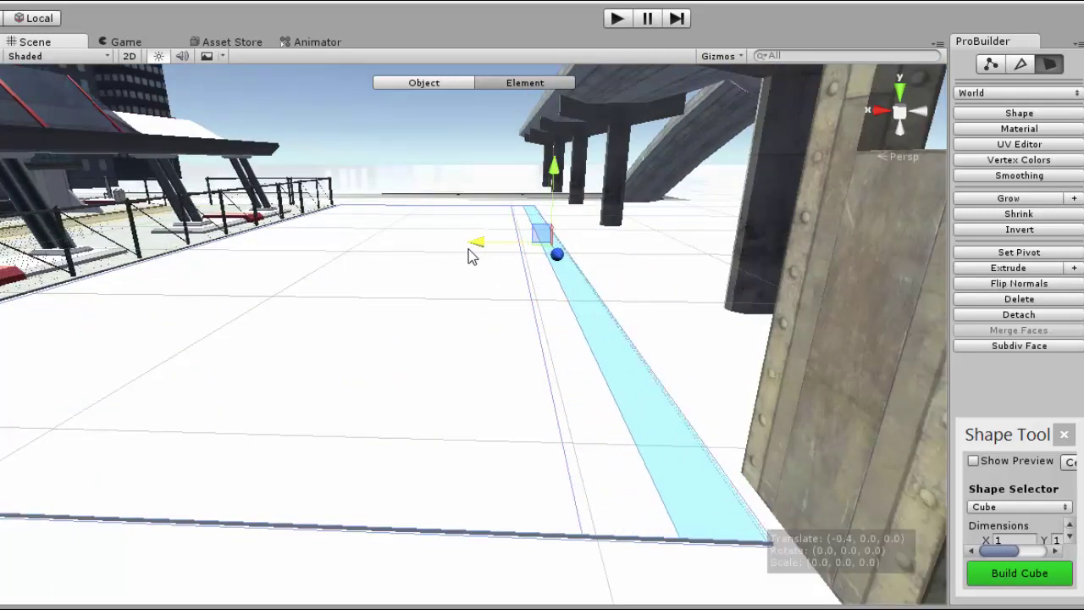
left_click_drag(471, 257, 488, 236, "shift")
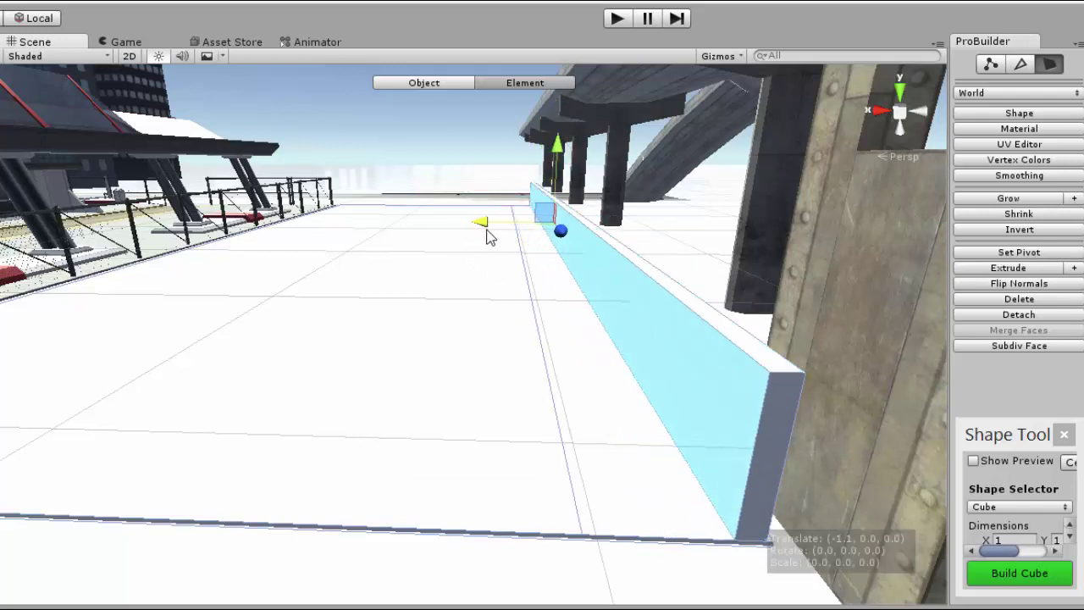
Slide a floor strip against the fence and extrude it up into the left wall.
left_click_drag(245, 314, 520, 367, "alt")
left_click(519, 367)
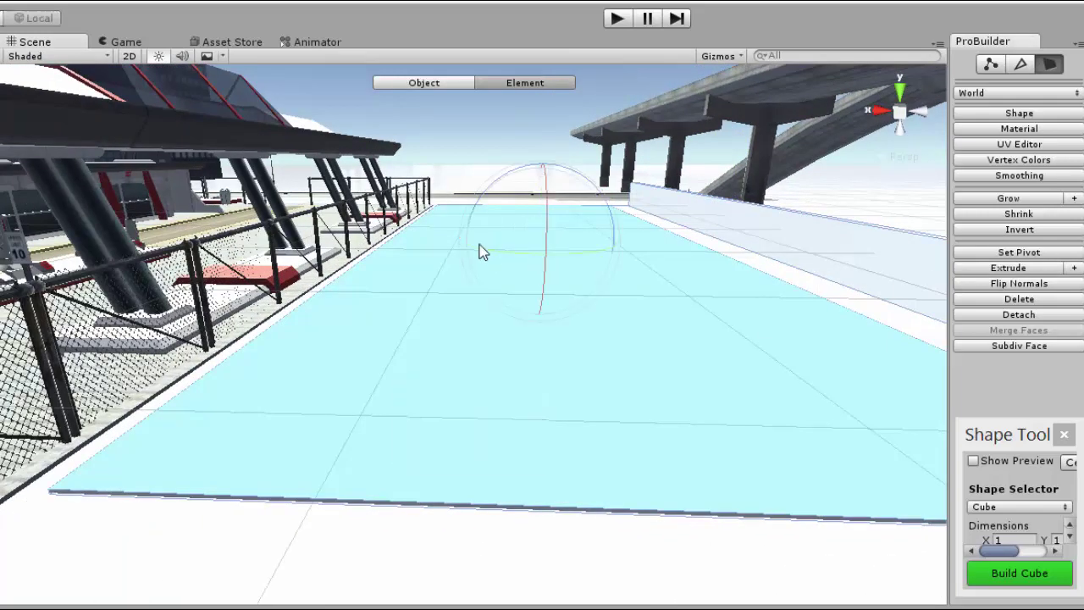
key("w")
left_click(533, 271)
left_click_drag(503, 254, 325, 272)
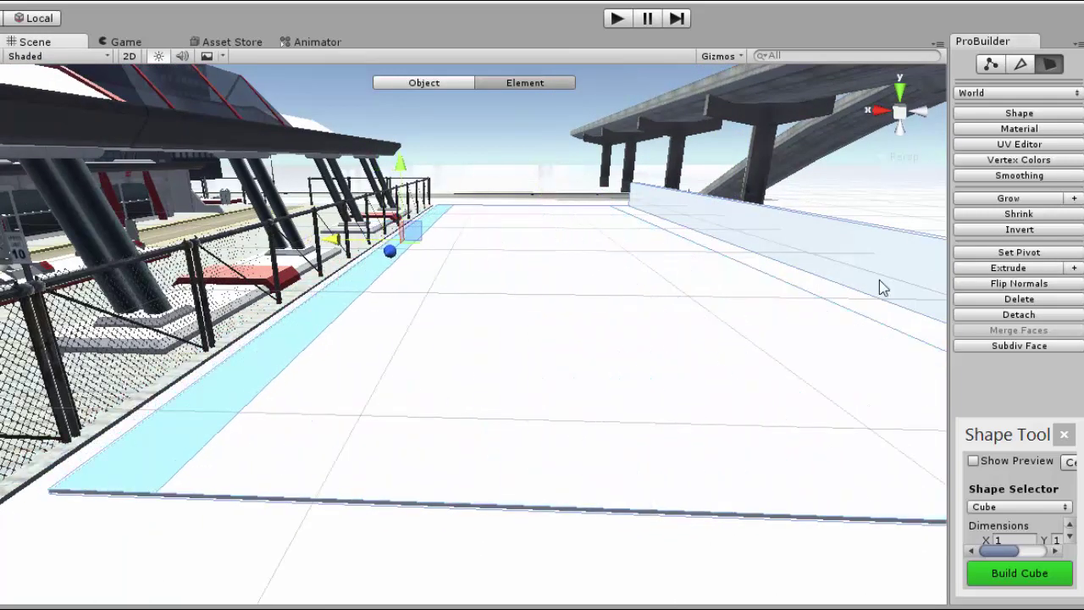
left_click_drag(400, 163, 398, 131, "shift")
left_click(355, 272)
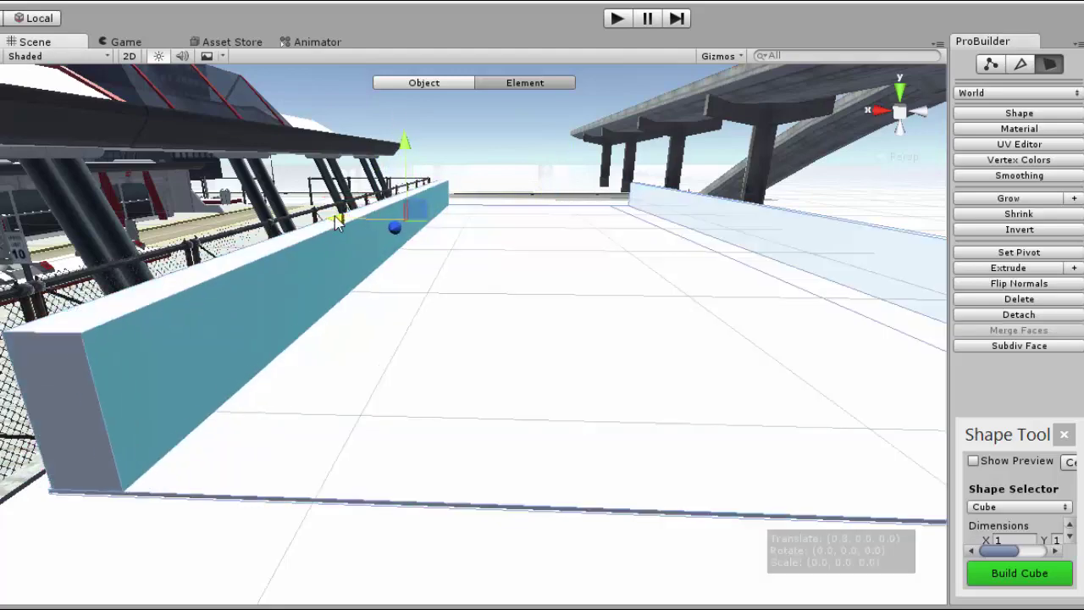
middle_click_drag(463, 244, 434, 196)
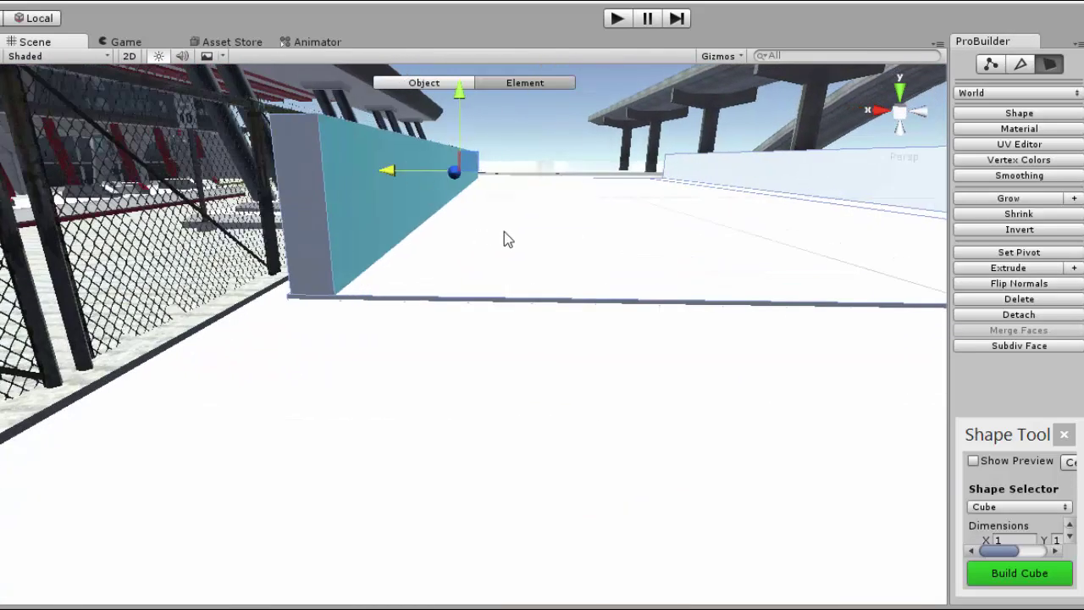
middle_click_drag(504, 239, 550, 247)
left_click_drag(404, 171, 407, 180)
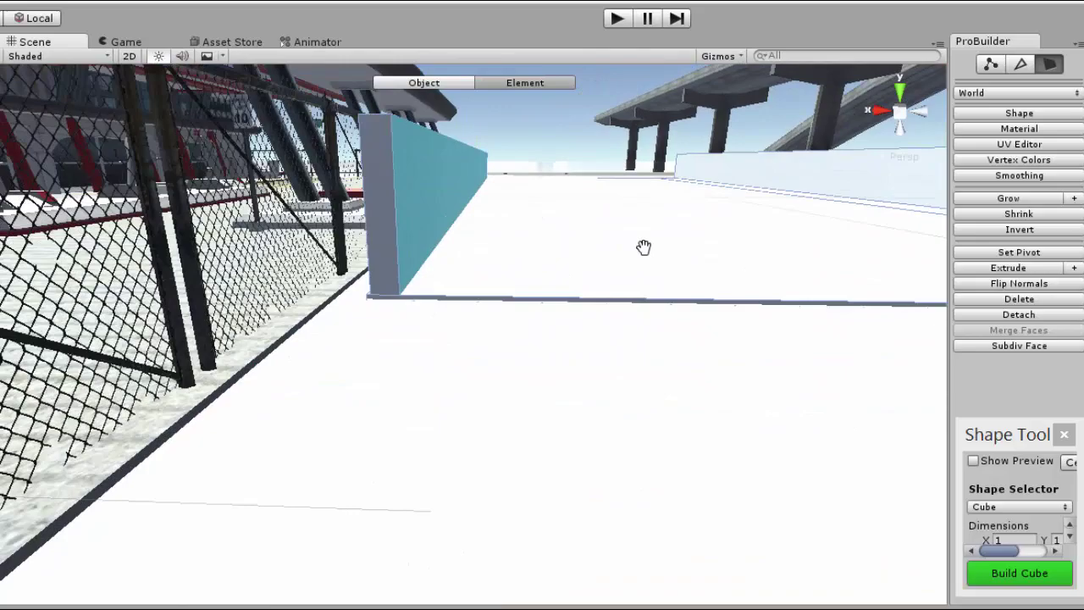
mouse_move(643, 246)
middle_mouse_down()
mouse_move(638, 363)
mouse_move(561, 415)
mouse_move(527, 237)
mouse_move(485, 324)
mouse_move(501, 307)
mouse_move(346, 310)
middle_mouse_up()
Open the parking-lot line texture result from Google Images at full size.
scroll(426, 434, "up", 2)
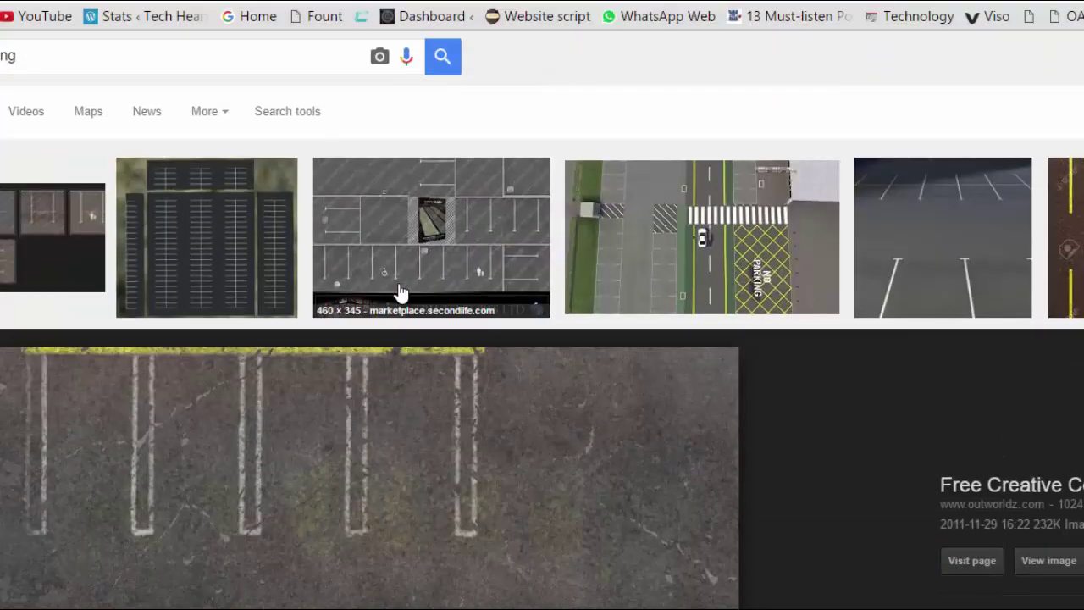
mouse_move(427, 435)
left_mouse_down()
mouse_move(285, 358)
mouse_move(528, 341)
left_mouse_up()
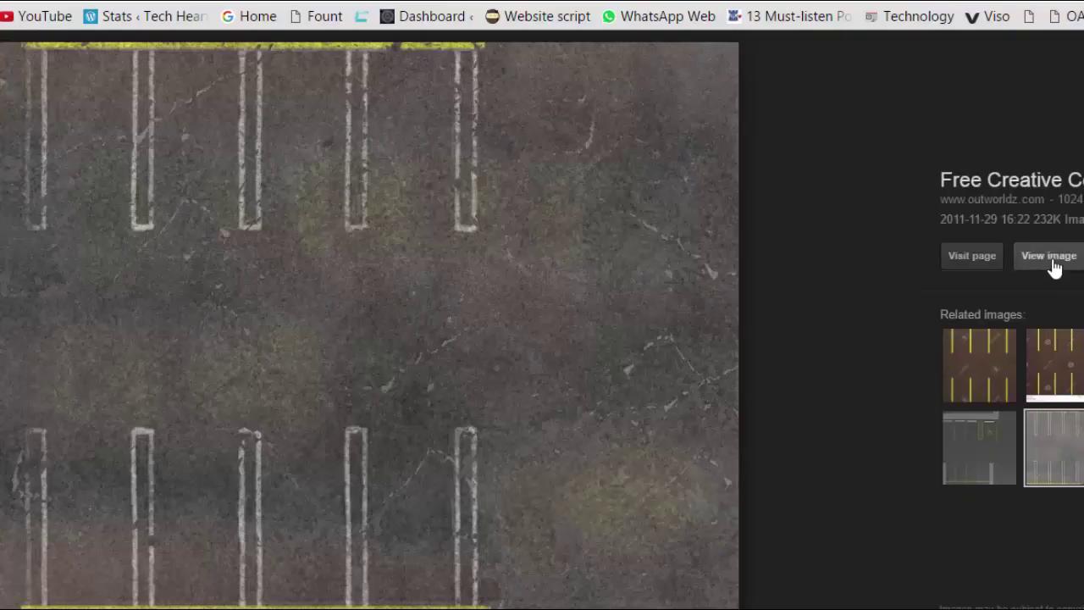
left_click(1052, 264)
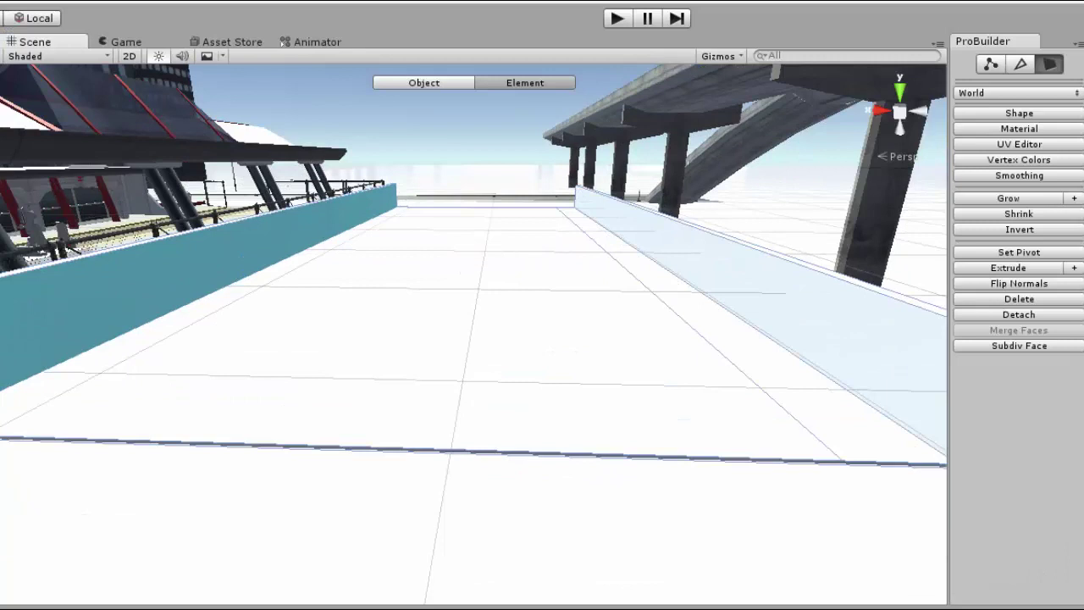
Create a material named 'car parking ground' using the dirty parking texture.
key("ctrl+shift+k")
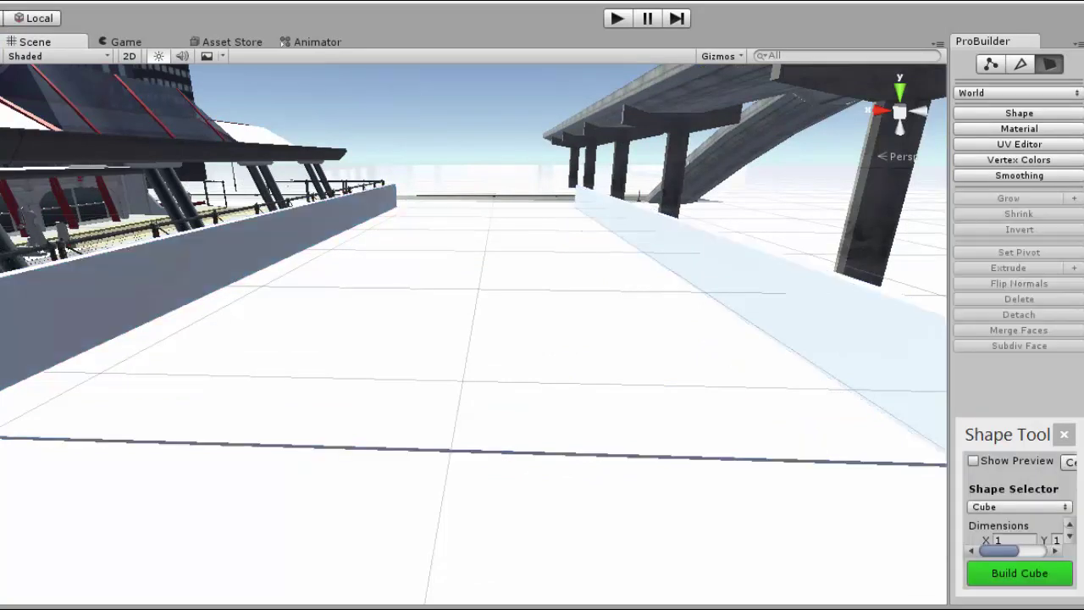
left_click(1019, 129)
left_click_drag(931, 315, 847, 305)
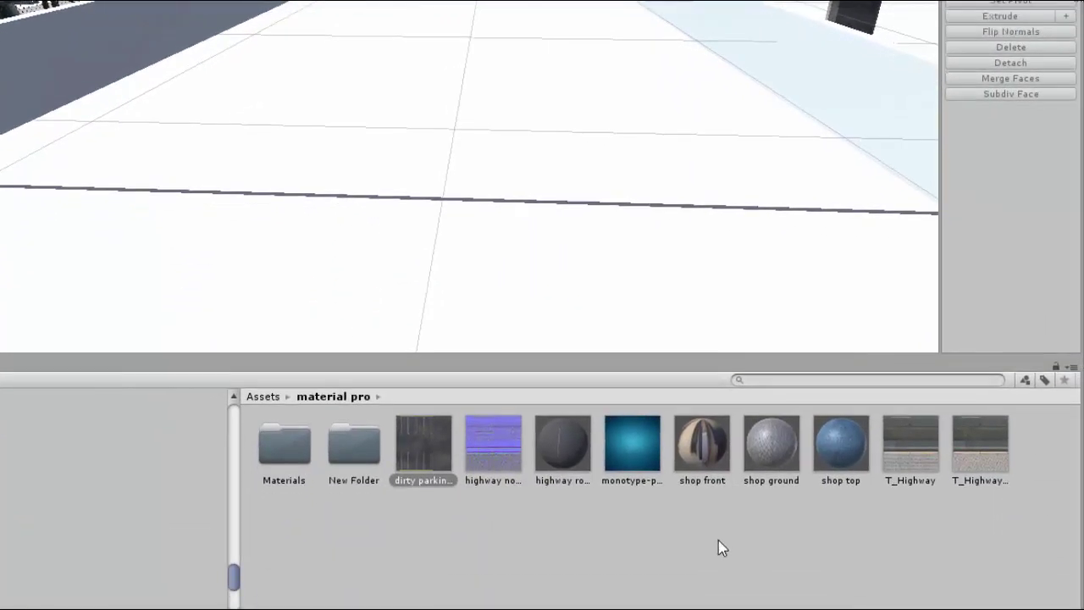
right_click(700, 529)
left_click(1074, 337)
type("car pa")
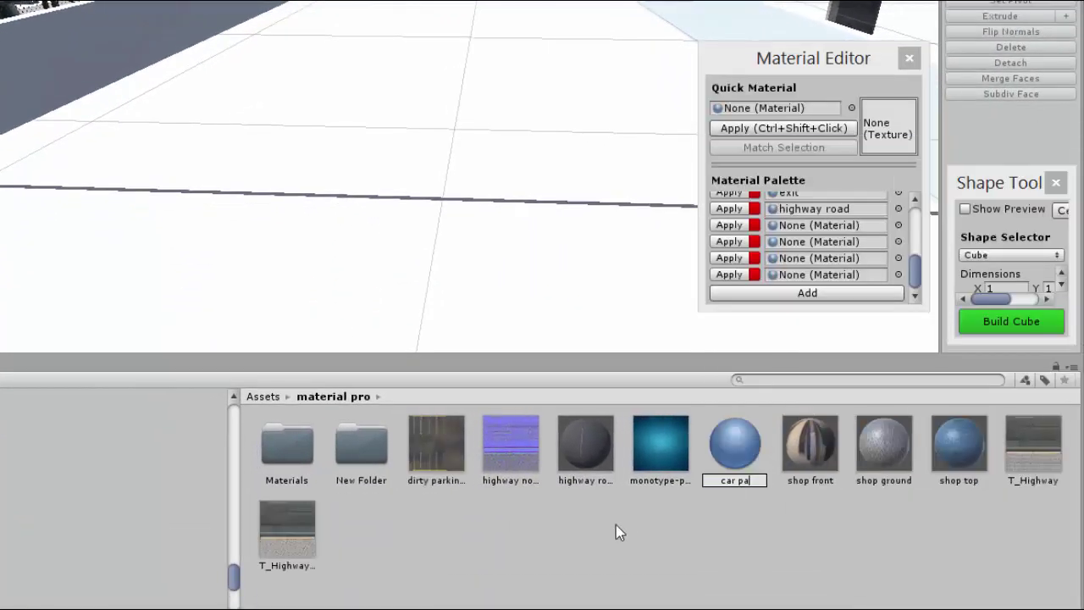
type("rking ground")
key("Return")
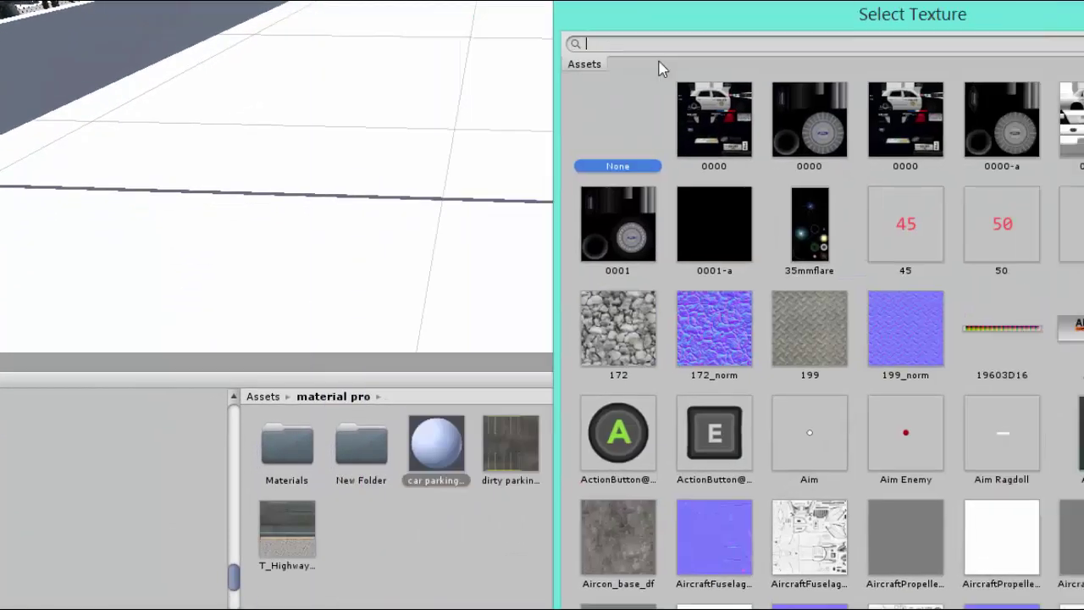
type("dirty")
left_click(717, 127)
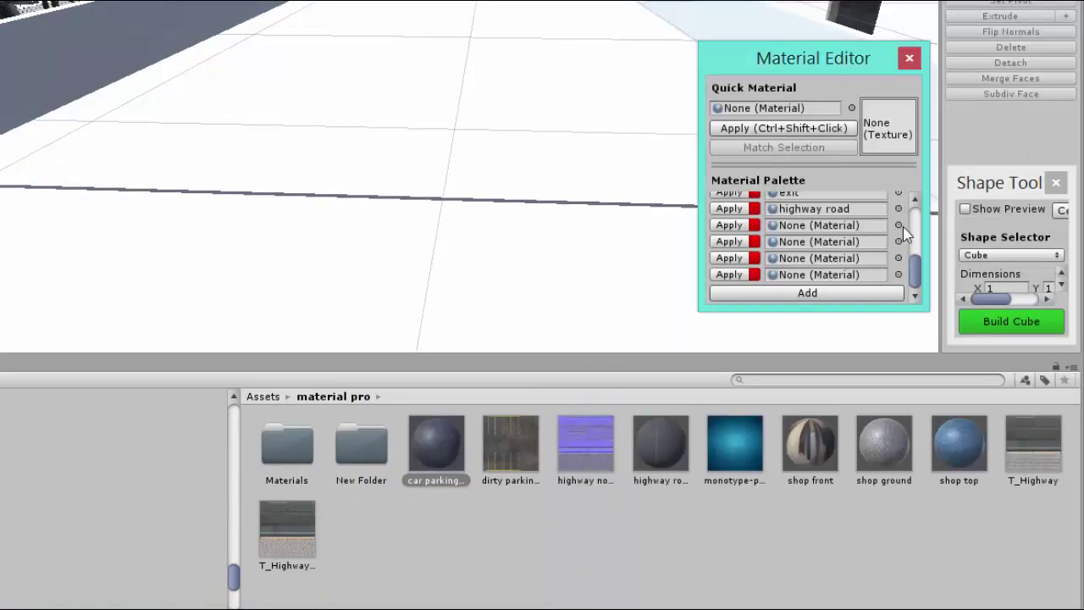
Put 'car parking ground' into an empty Material Palette slot.
left_click(898, 224)
type("car park")
double_click(716, 119)
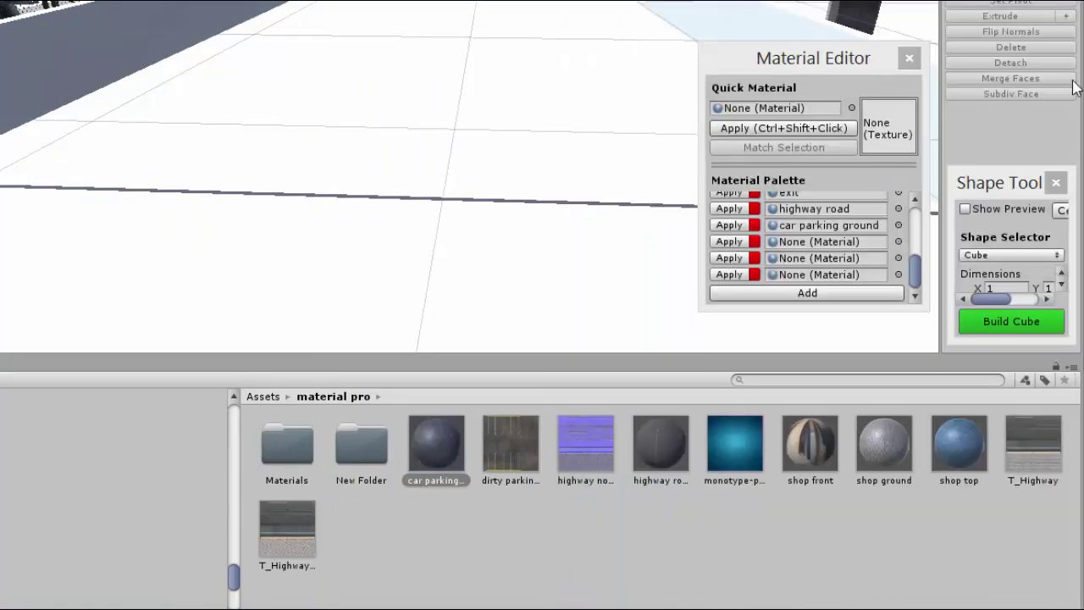
left_click_drag(838, 57, 814, 100)
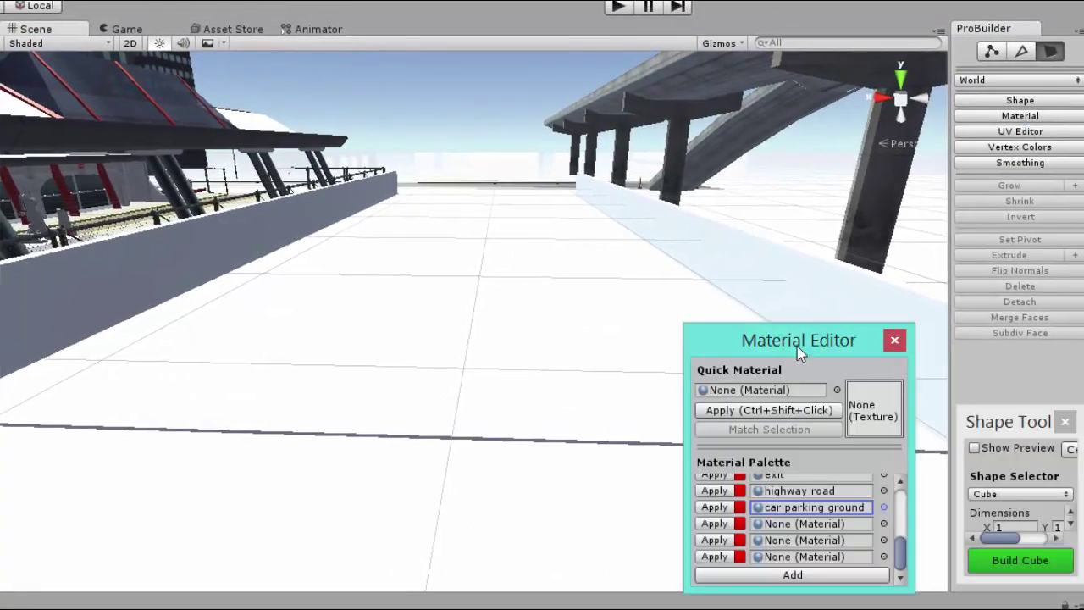
Apply the car parking ground material to the floor slab.
left_click_drag(799, 351, 819, 310)
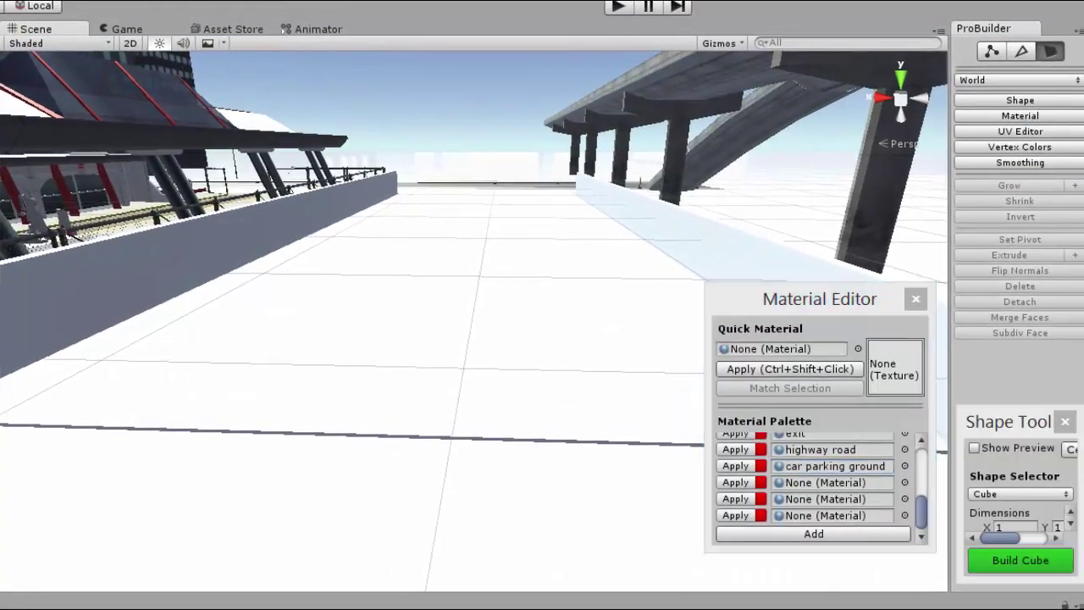
left_click(278, 409)
left_click(745, 465)
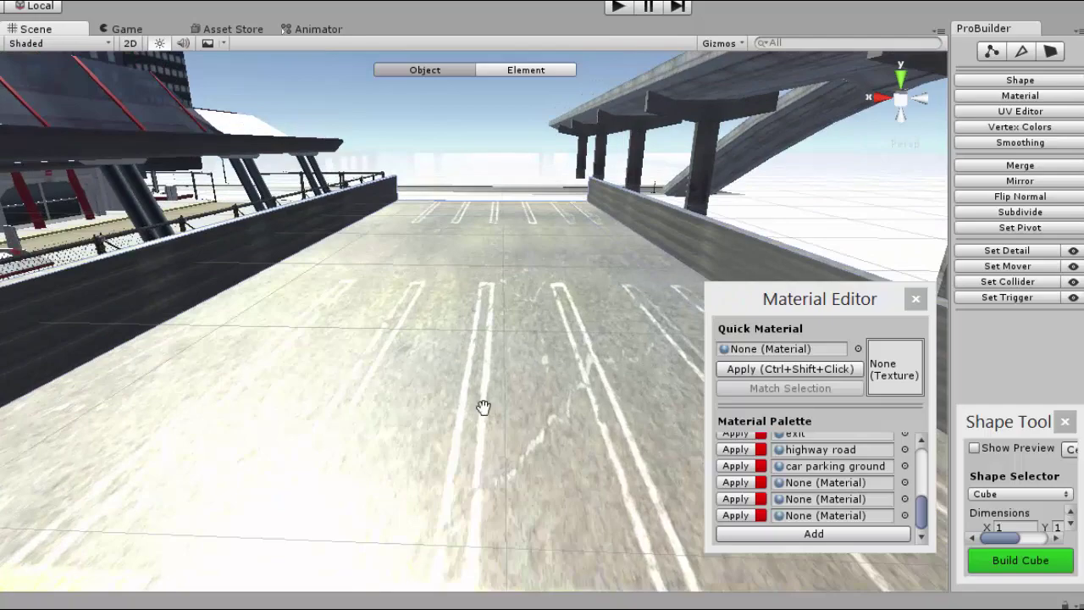
right_click_drag(454, 310, 484, 406)
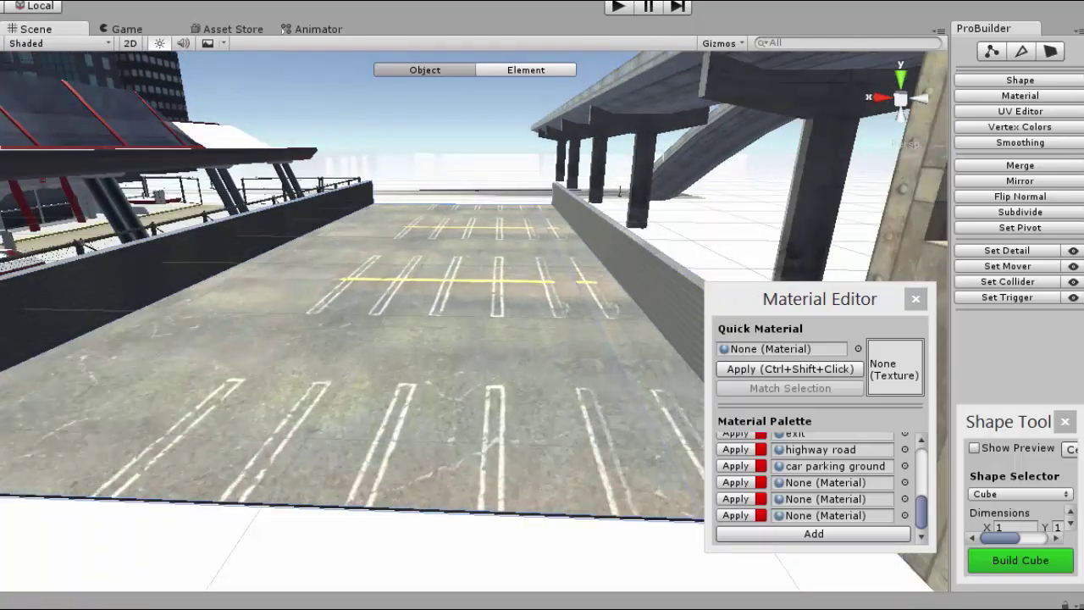
mouse_move(417, 342)
middle_mouse_down()
mouse_move(413, 331)
mouse_move(423, 380)
middle_mouse_up()
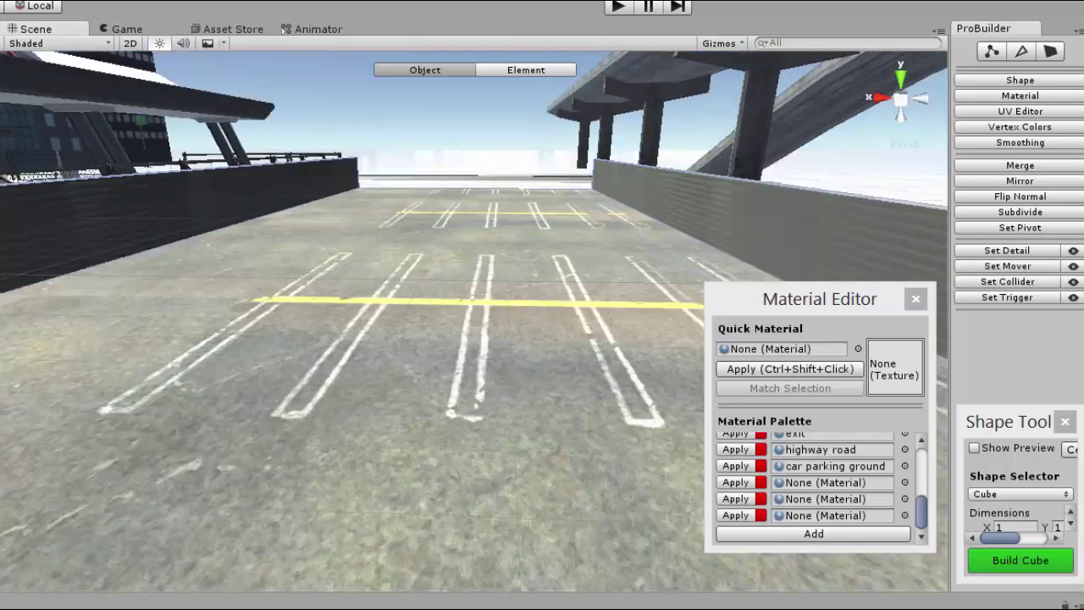
Select the side wall's inner face and grow the selection to all its faces.
mouse_move(259, 358)
left_mouse_down("alt")
mouse_move(455, 319)
mouse_move(426, 359)
left_mouse_up("alt")
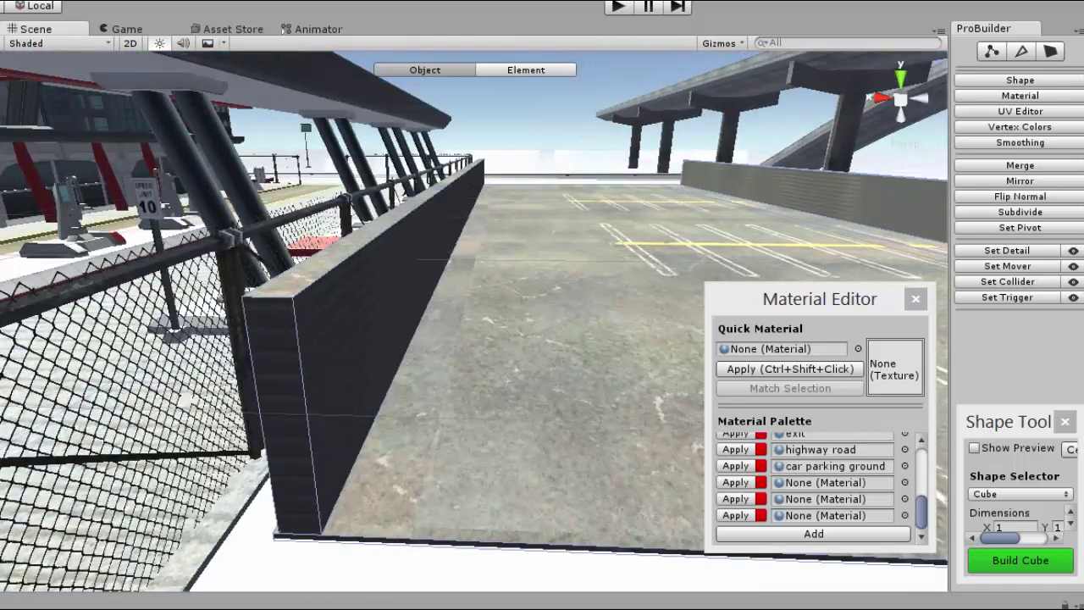
left_click(298, 279)
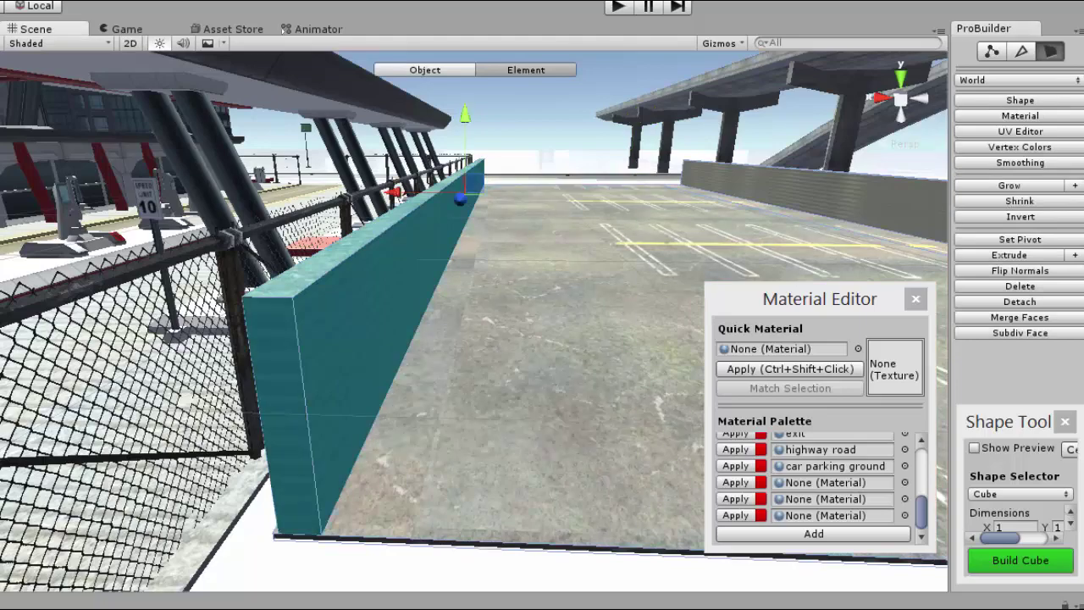
scroll(418, 302, "up", 5)
scroll(925, 504, "up", 3)
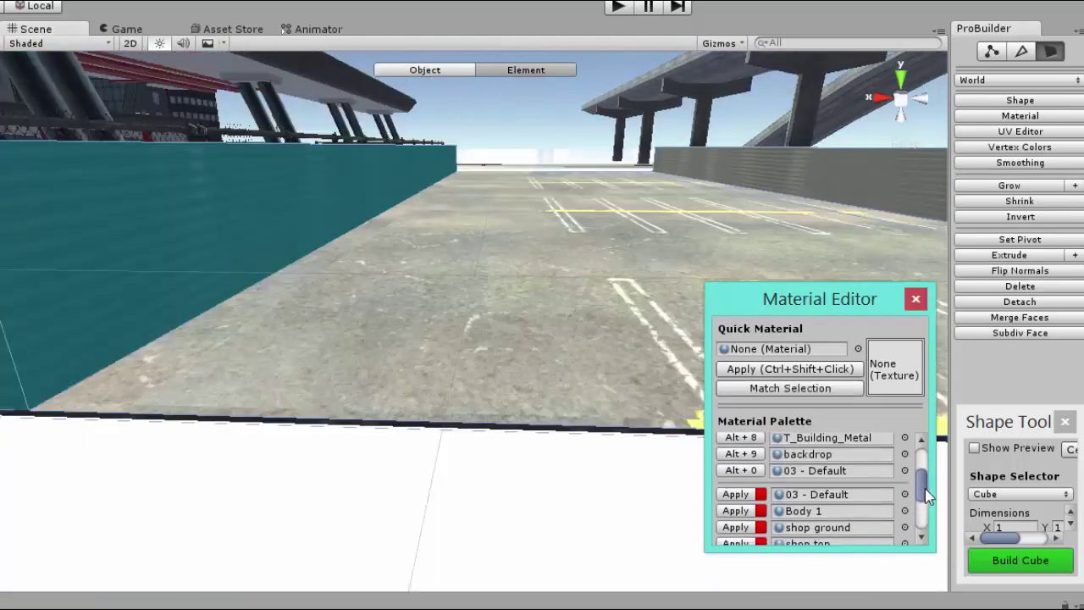
left_click_drag(505, 240, 432, 237, "alt")
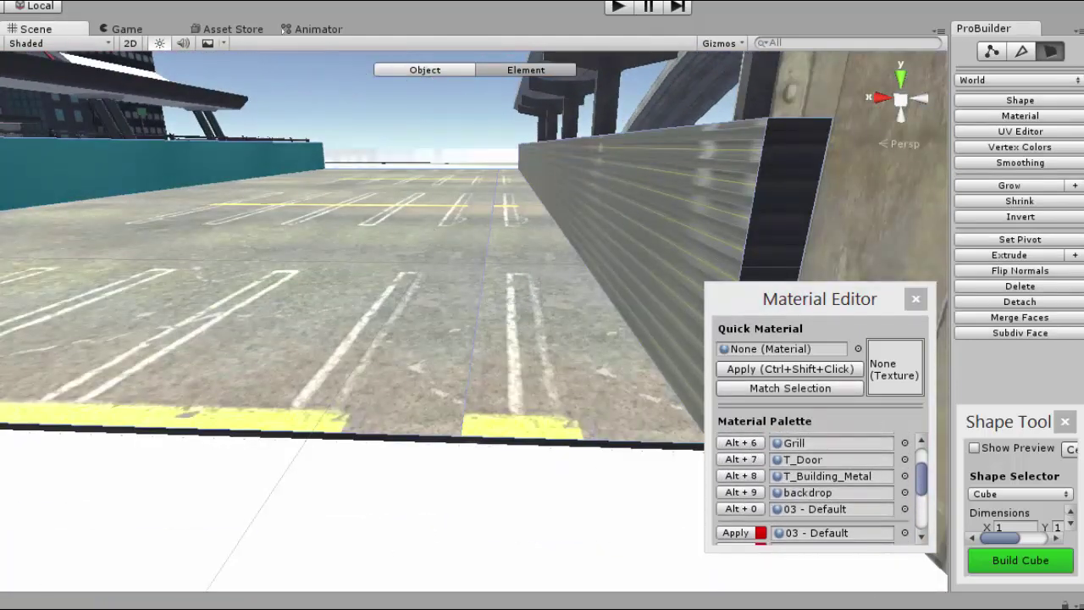
left_click(1012, 186)
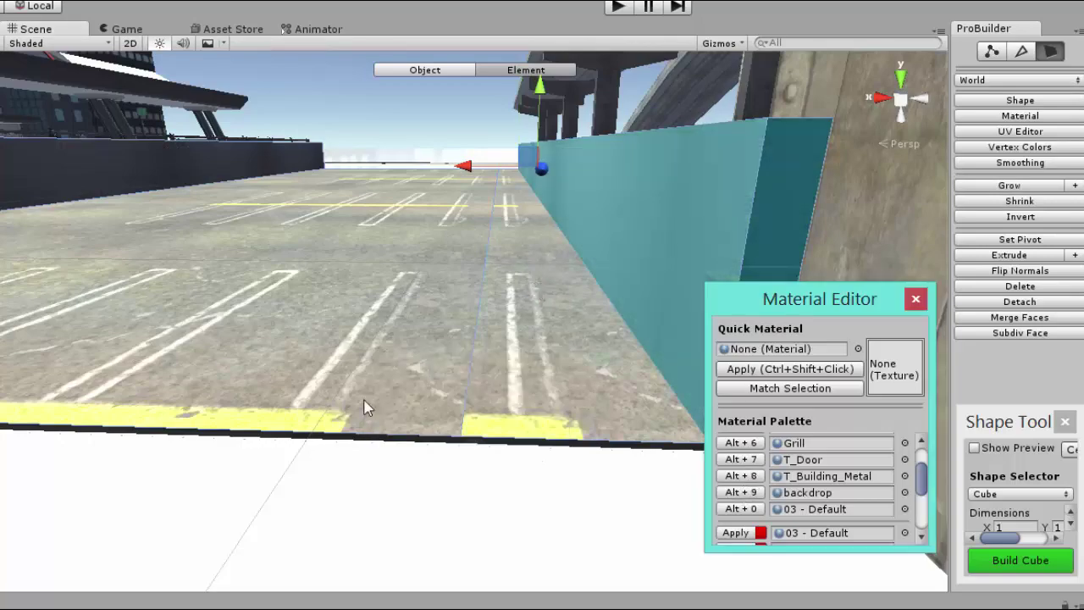
left_click(617, 224)
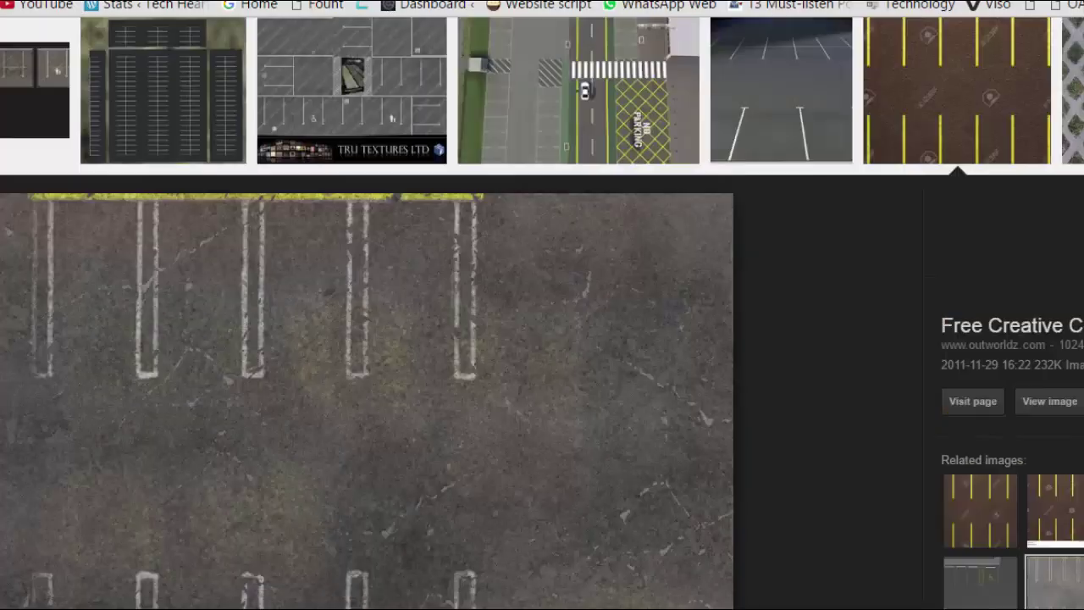
Search Google Images for 'texture wall' and open the red brick image full size.
key("BackSpace")
key("BackSpace")
key("BackSpace")
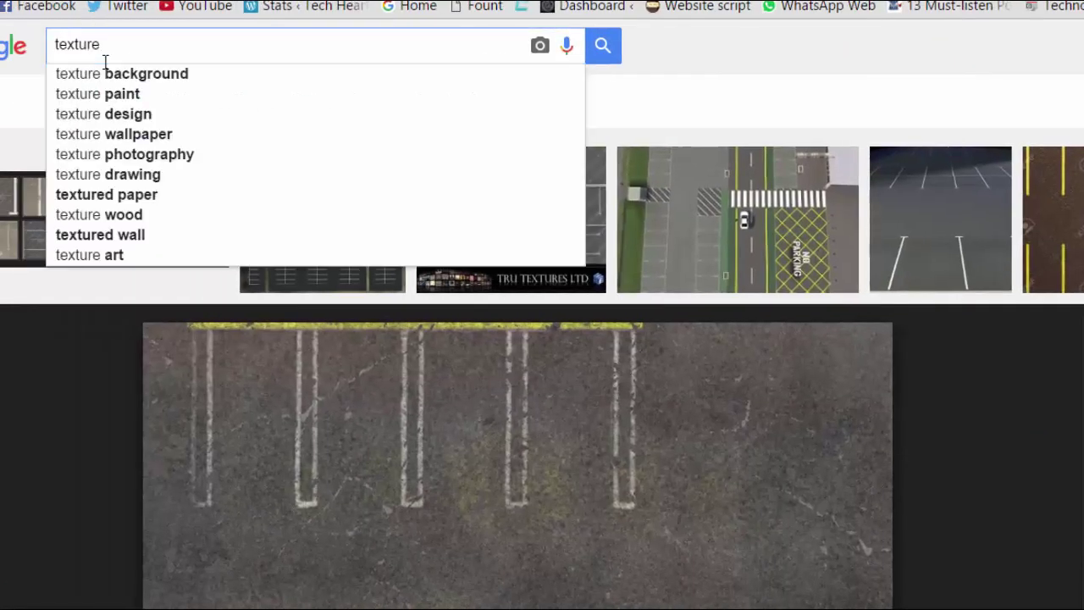
type("wall")
key("Return")
scroll(807, 257, "down", 4)
scroll(825, 346, "down", 3)
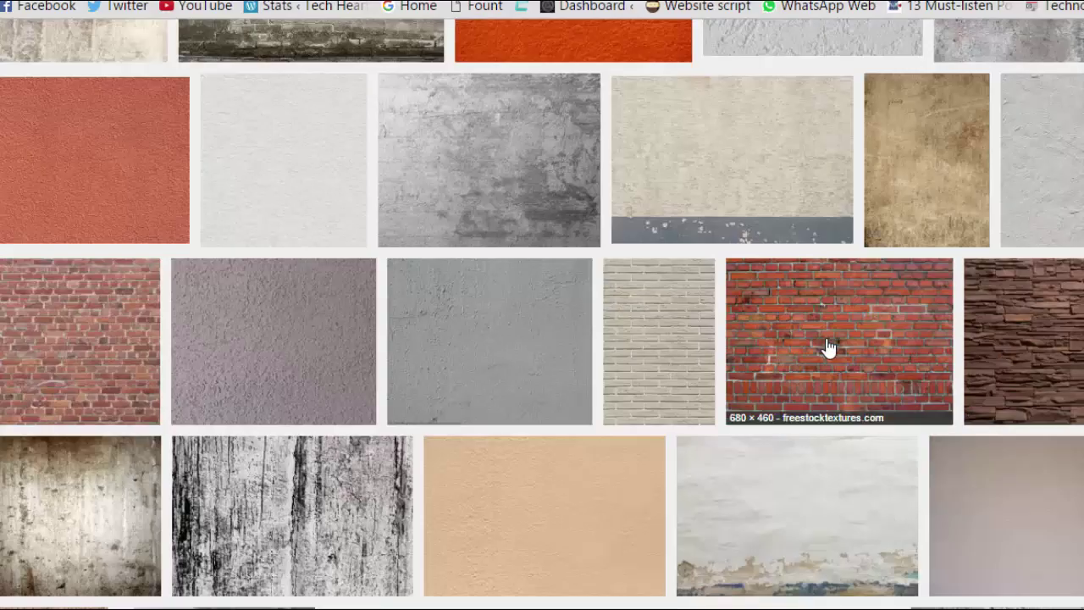
left_click(824, 346)
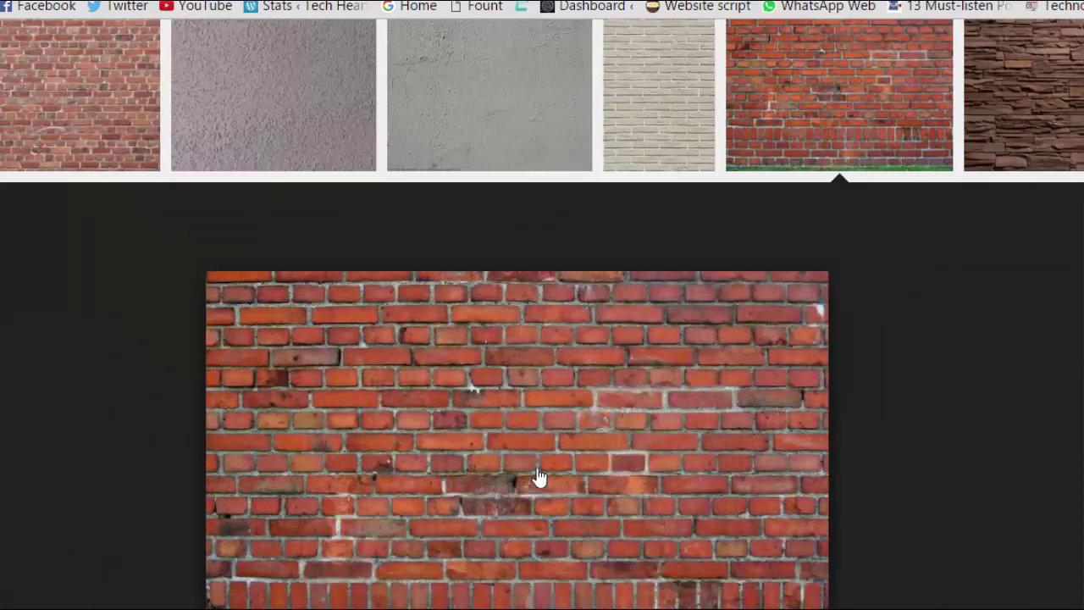
left_click(539, 478)
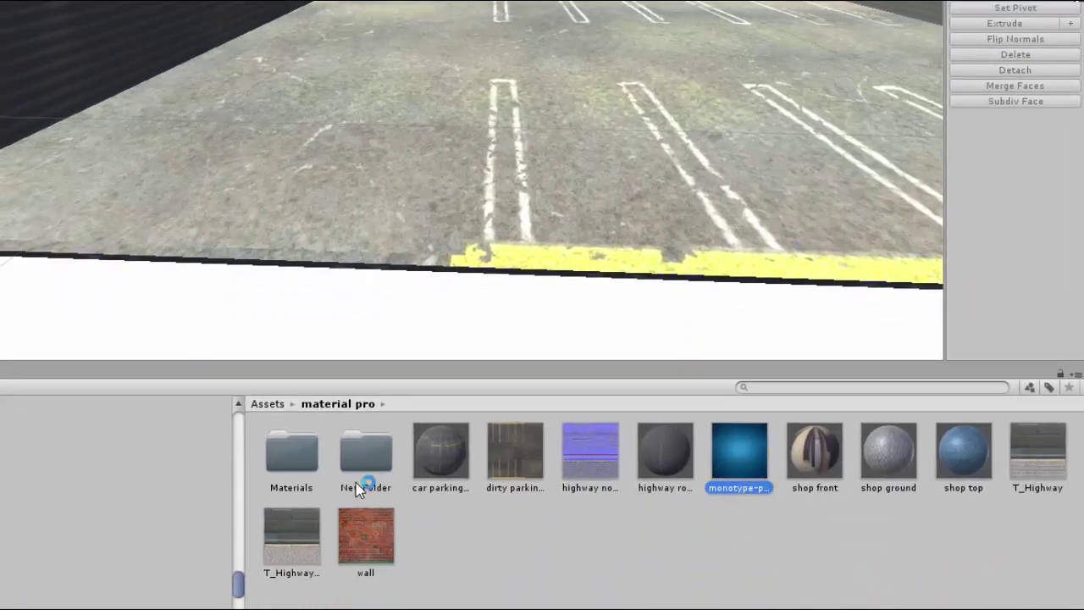
Create a material named 'wall' with the brick image as its texture.
right_click(484, 520)
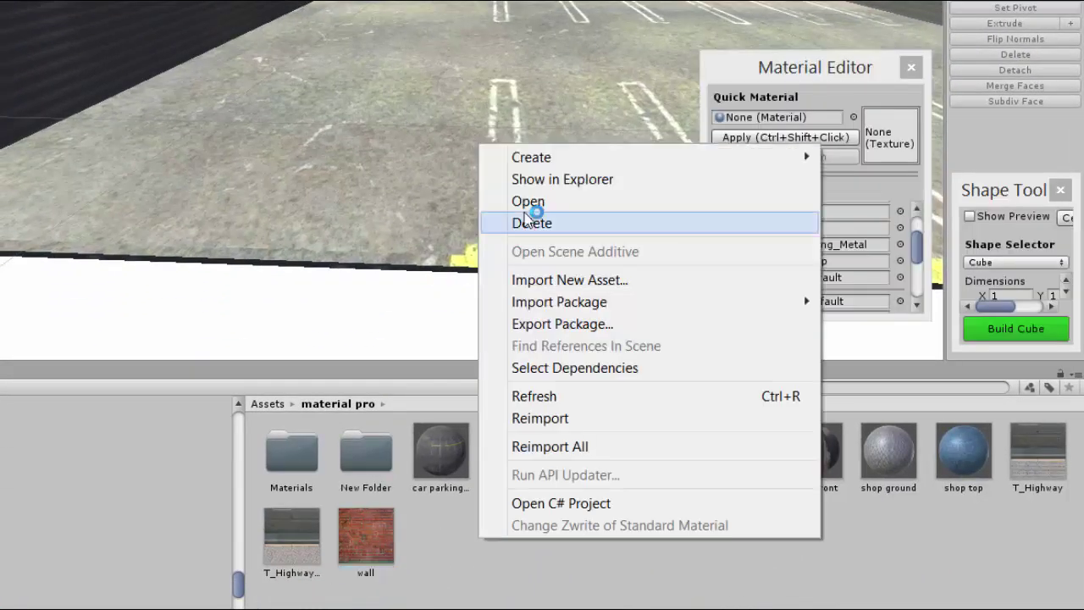
left_click(592, 155)
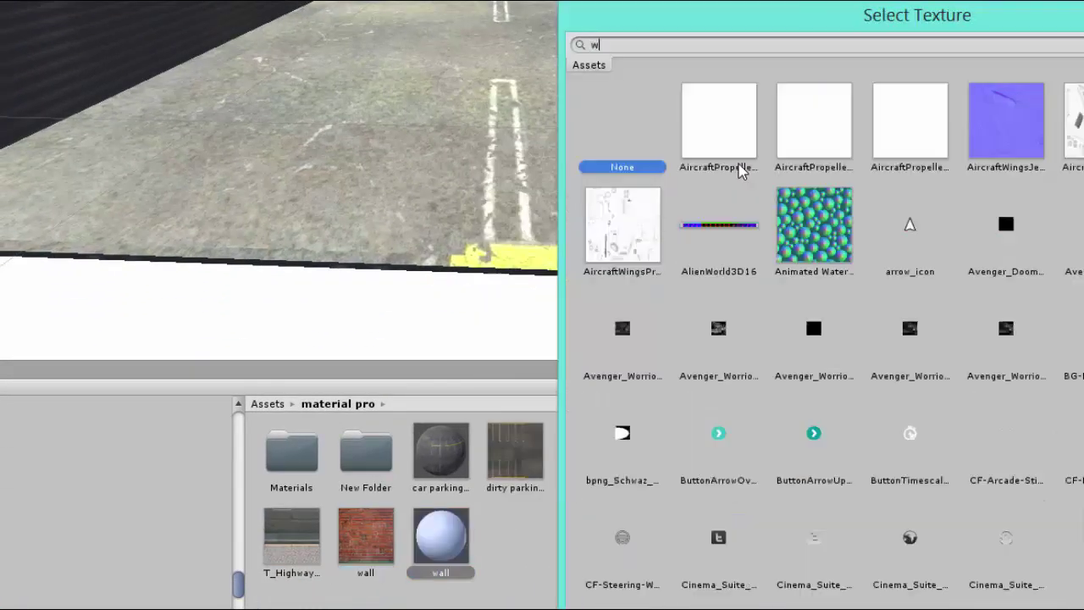
type("wall")
scroll(922, 332, "down", 2)
double_click(922, 332)
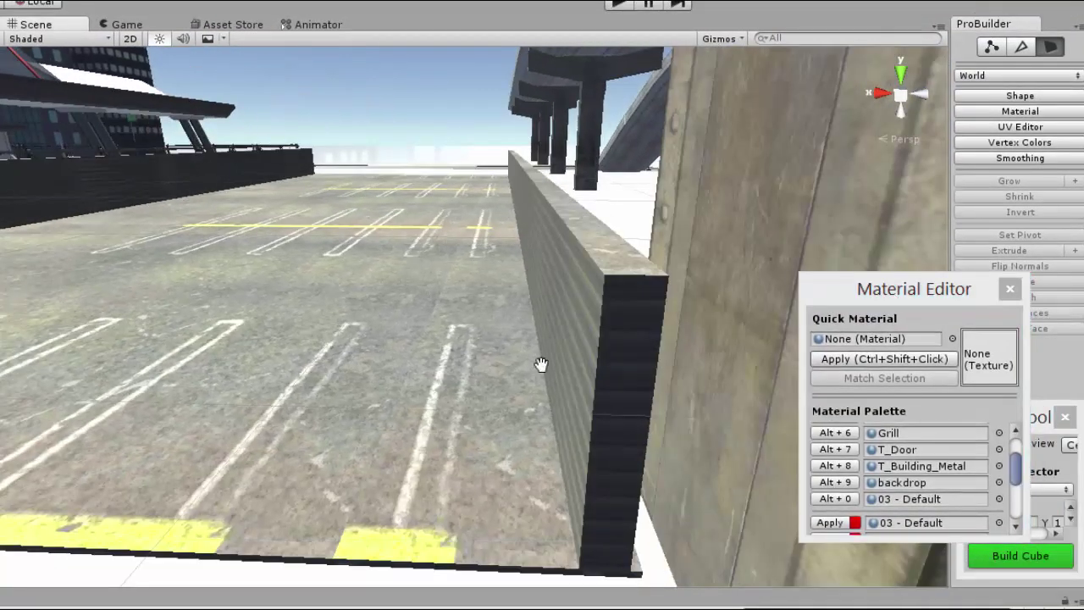
Add 'wall' to a Material Palette slot and apply it to the selected side wall faces.
left_click(533, 65)
left_click(1003, 182)
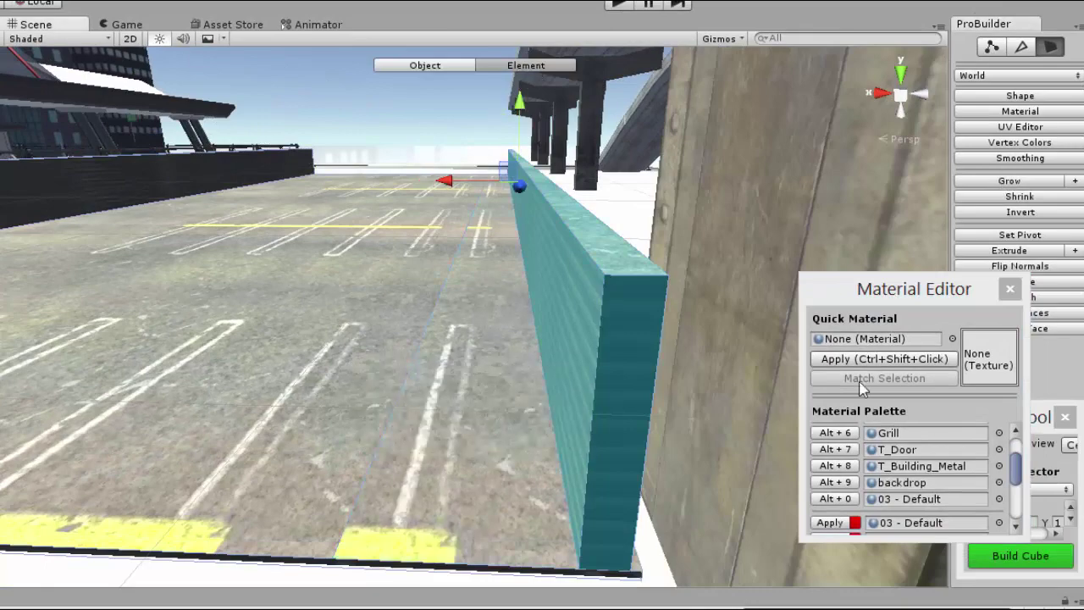
scroll(956, 477, "down", 5)
left_click(992, 445)
type("wall")
scroll(721, 381, "down", 3)
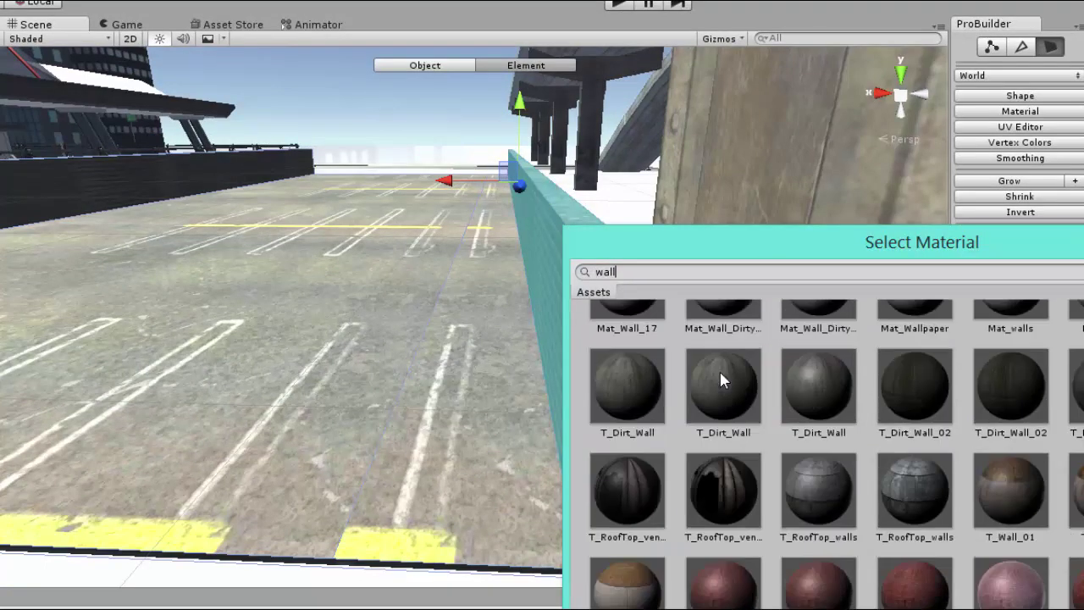
scroll(721, 380, "down", 2)
scroll(722, 380, "up", 10)
scroll(721, 380, "down", 15)
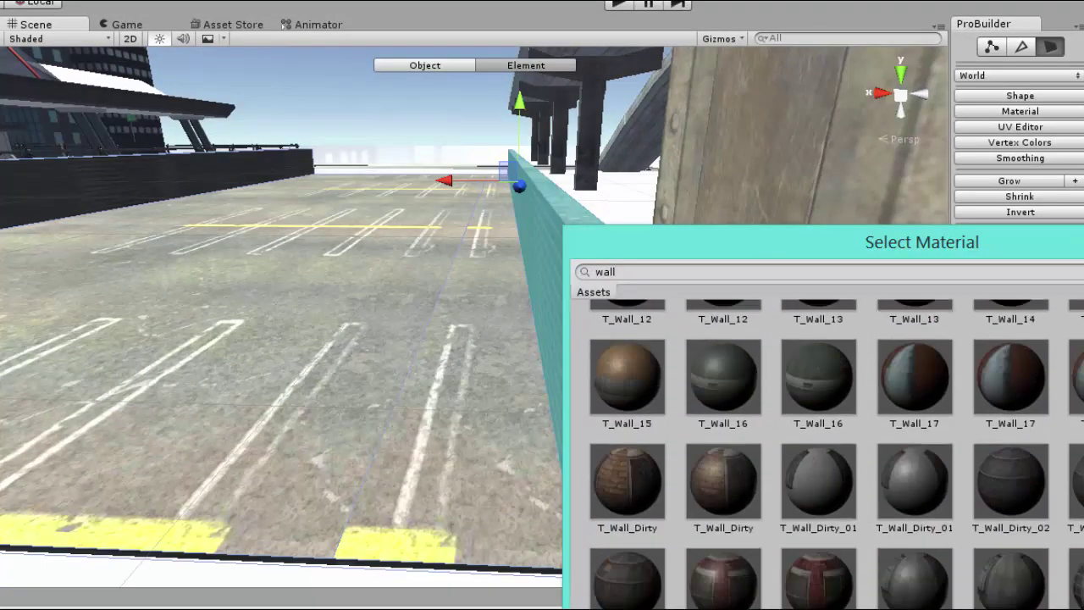
left_click(608, 404)
left_click(822, 438)
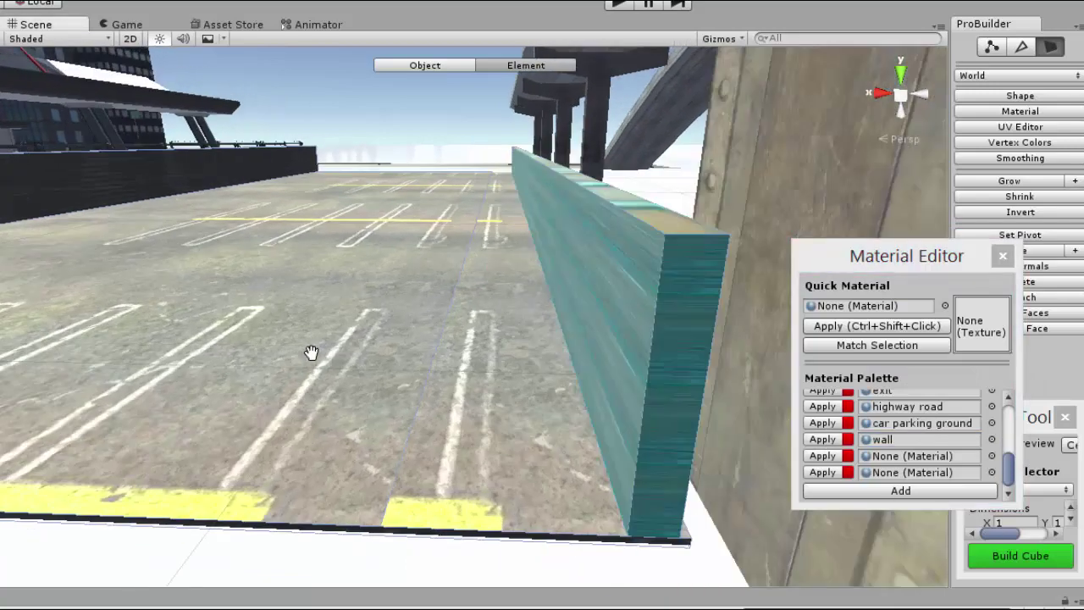
Check the brick wall, then orbit around to the slab's opposite side wall.
left_click_drag(310, 355, 398, 356, "alt")
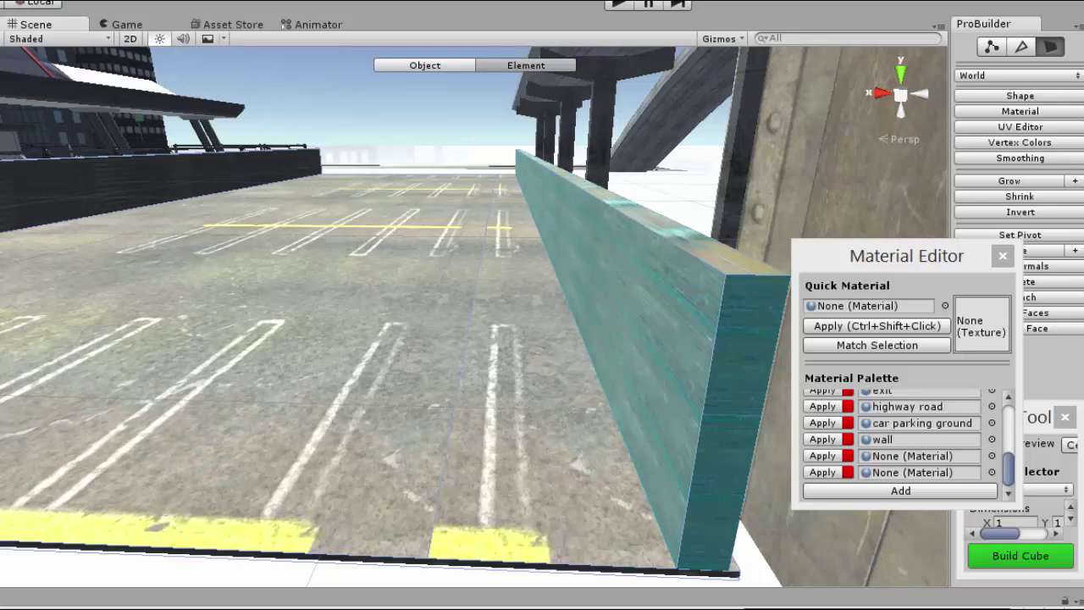
left_click_drag(474, 516, 559, 516, "alt")
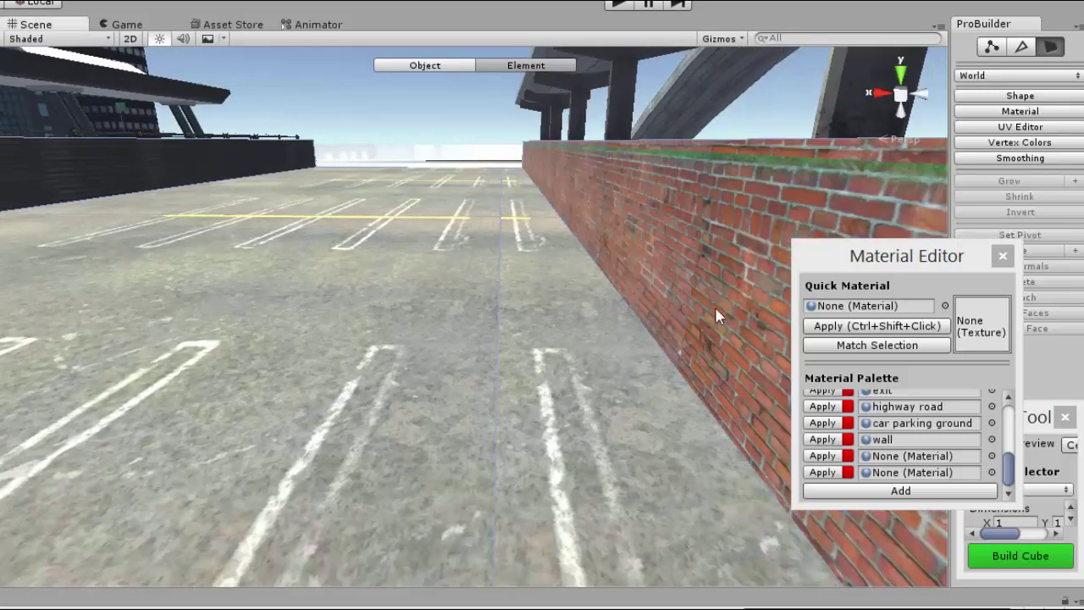
left_click_drag(716, 314, 416, 302, "alt")
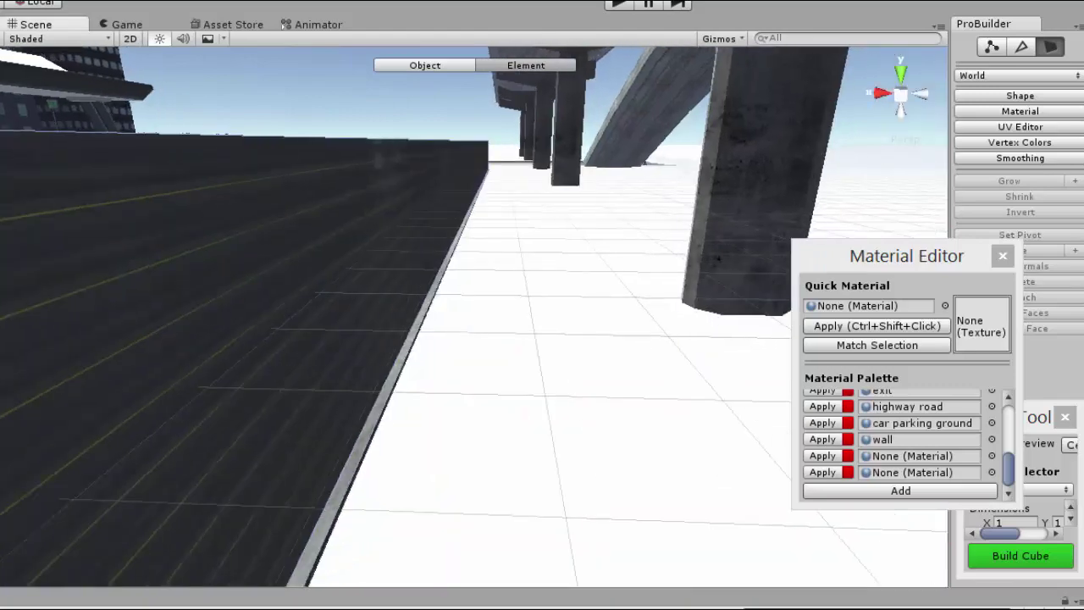
left_click(254, 338)
left_click(495, 339)
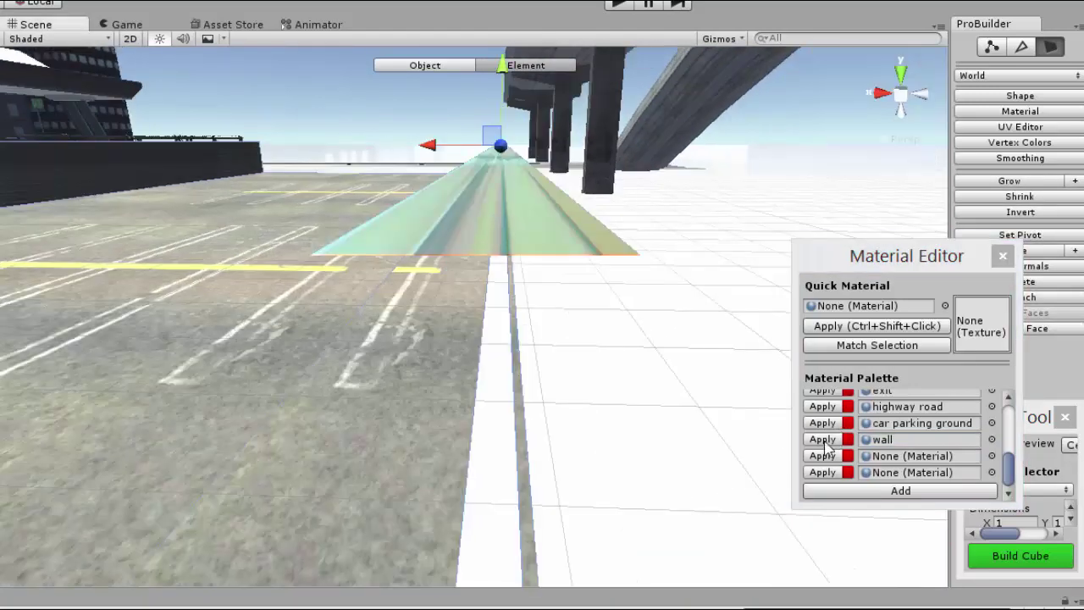
Select the opposite side wall face and apply the brick wall material to it.
scroll(825, 446, "up", 3)
left_click_drag(474, 339, 324, 272, "alt")
left_click(215, 293)
mouse_move(215, 293)
left_mouse_down("alt")
mouse_move(374, 324)
mouse_move(166, 381)
left_mouse_up("alt")
left_click(166, 381)
left_click_drag(932, 254, 844, 332)
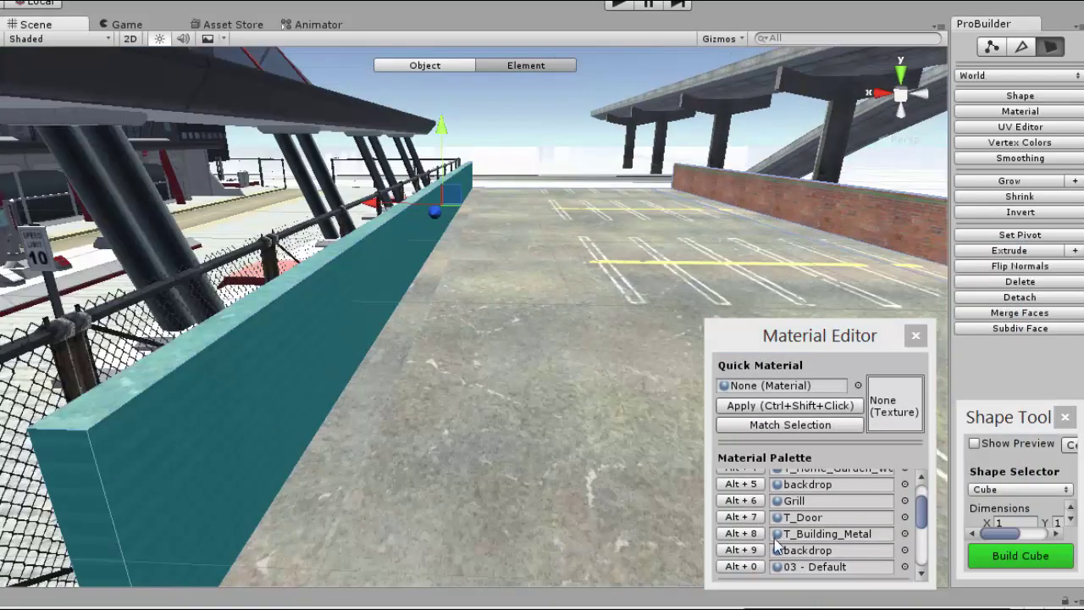
scroll(878, 538, "down", 3)
left_click(733, 519)
key("f")
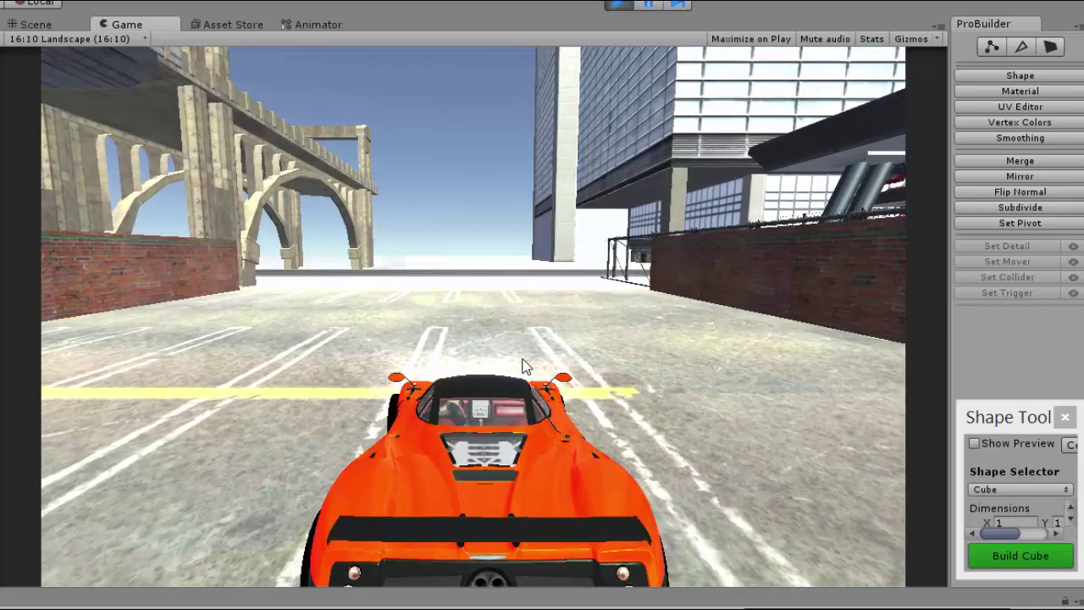
Exit the car with F and walk the character around the lot using W and A.
key("f")
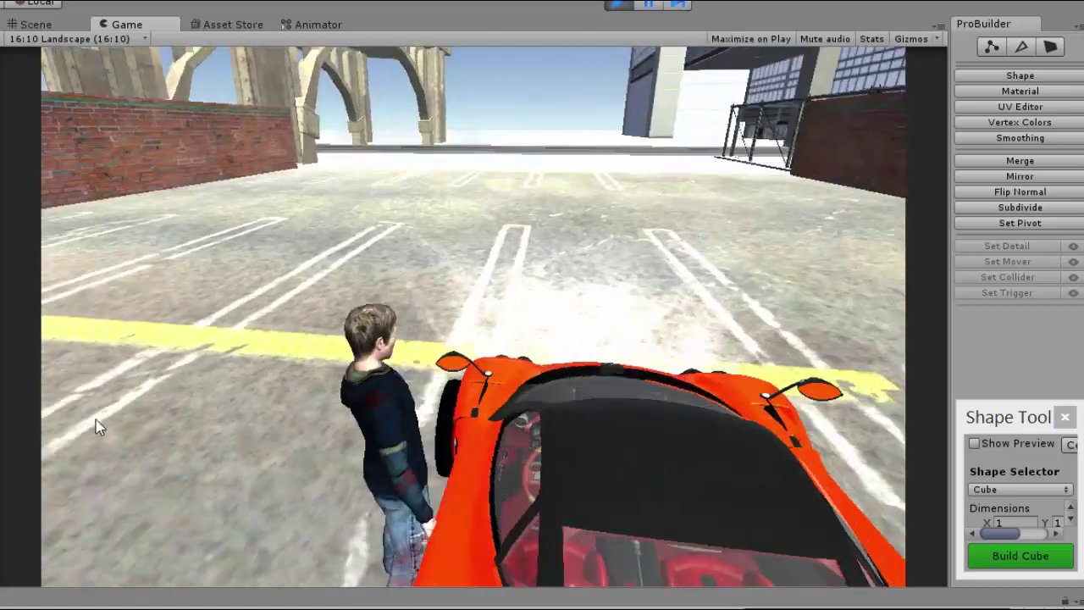
key("w")
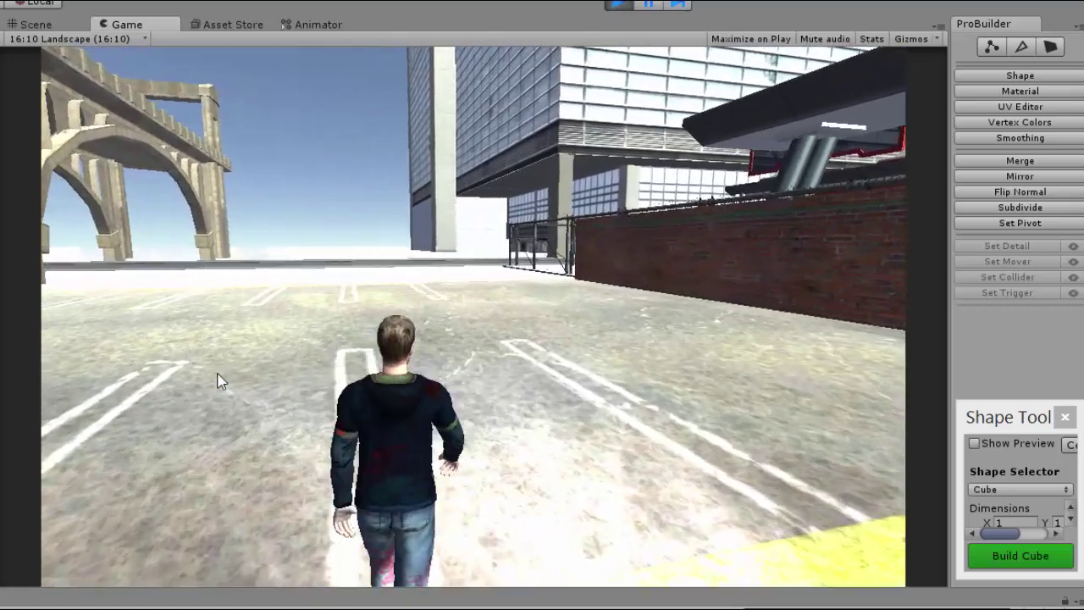
key("w")
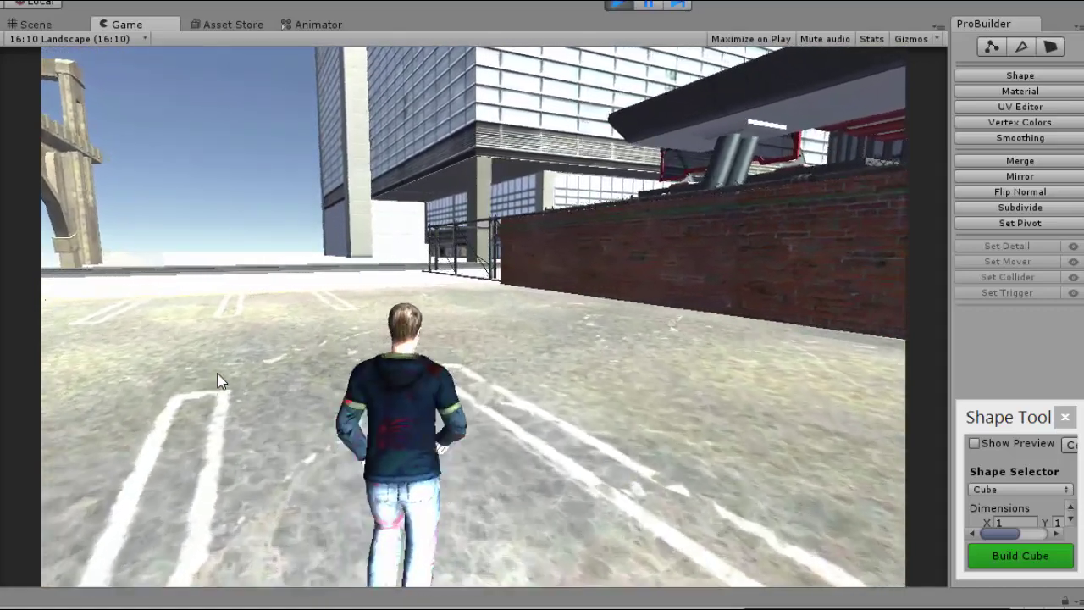
key("w")
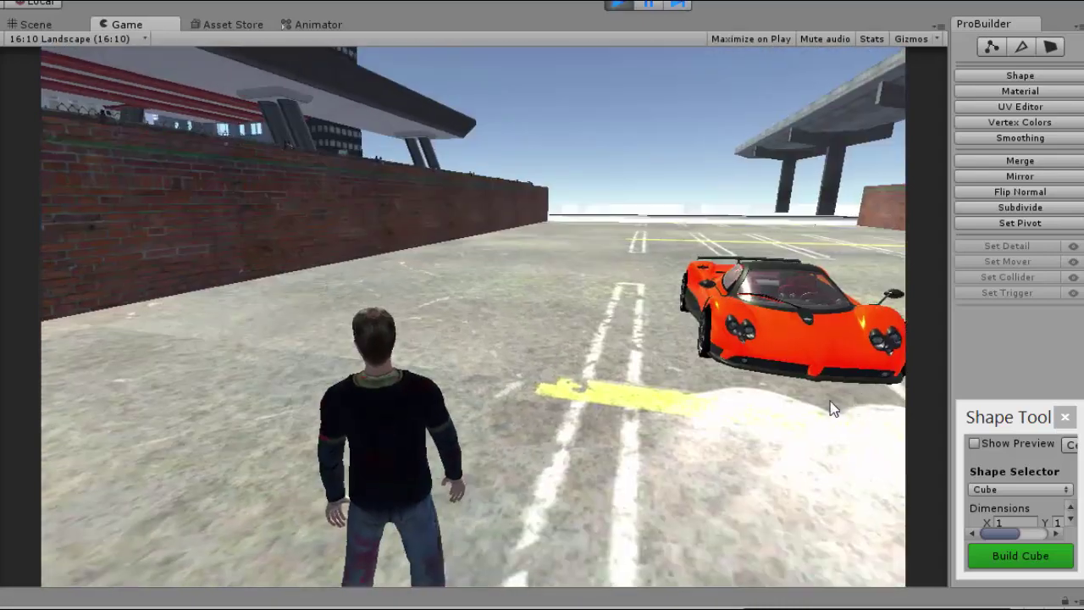
key("w")
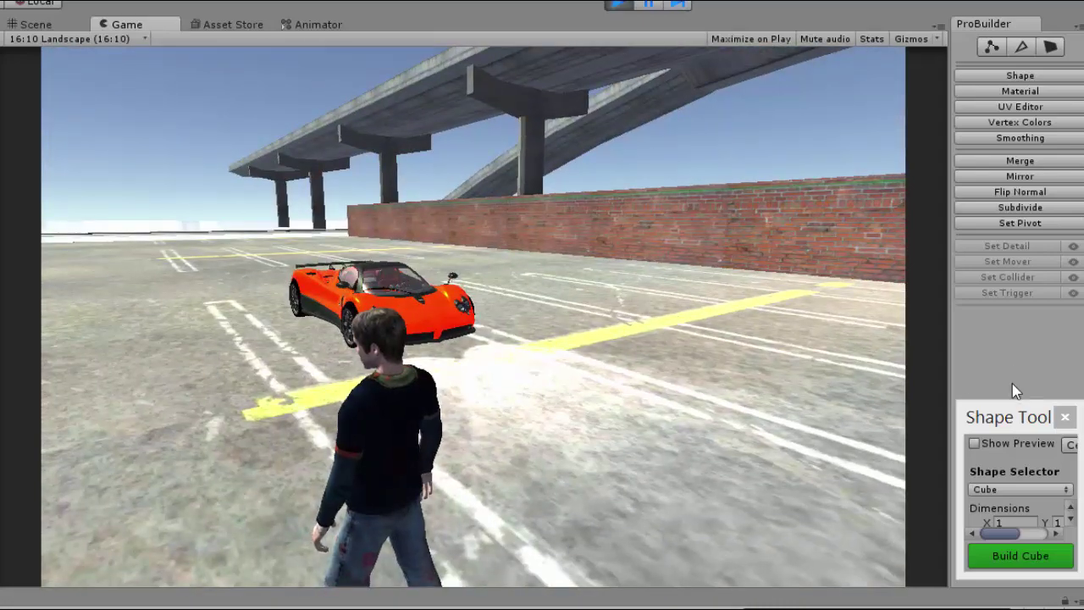
key("w")
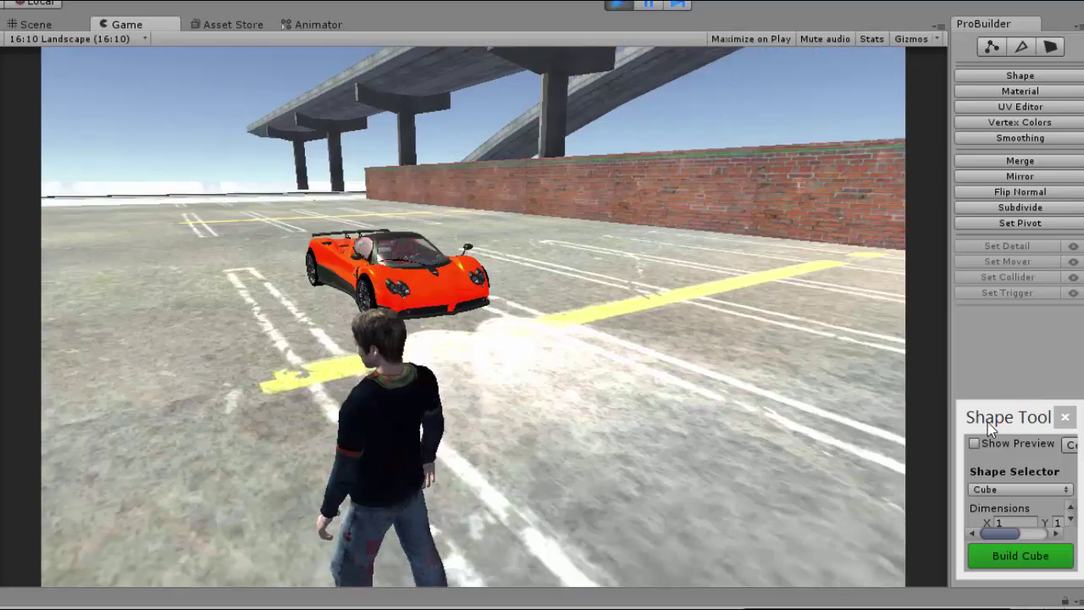
key("a")
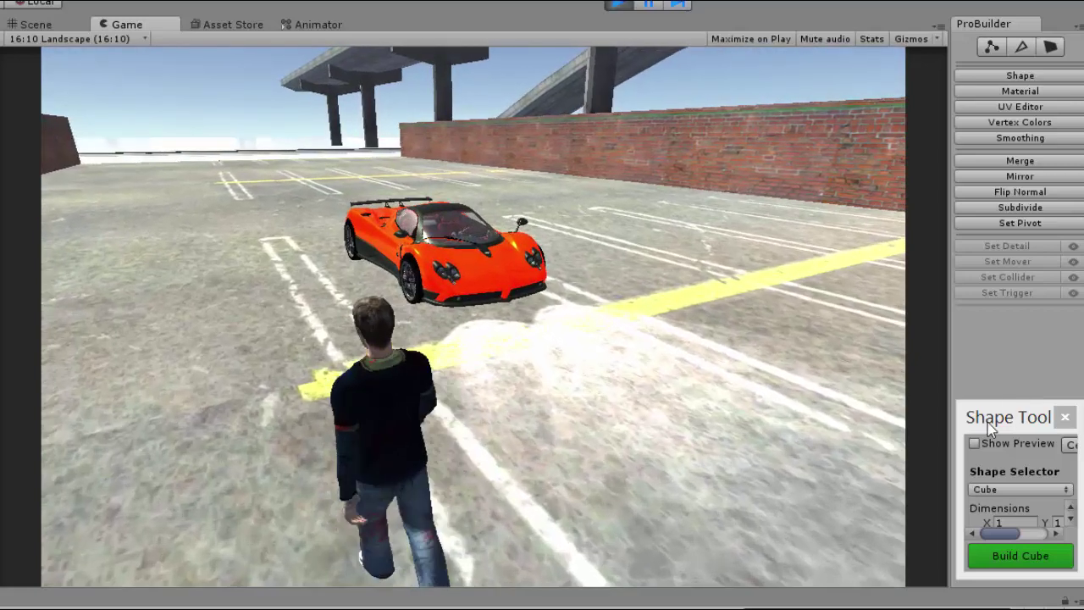